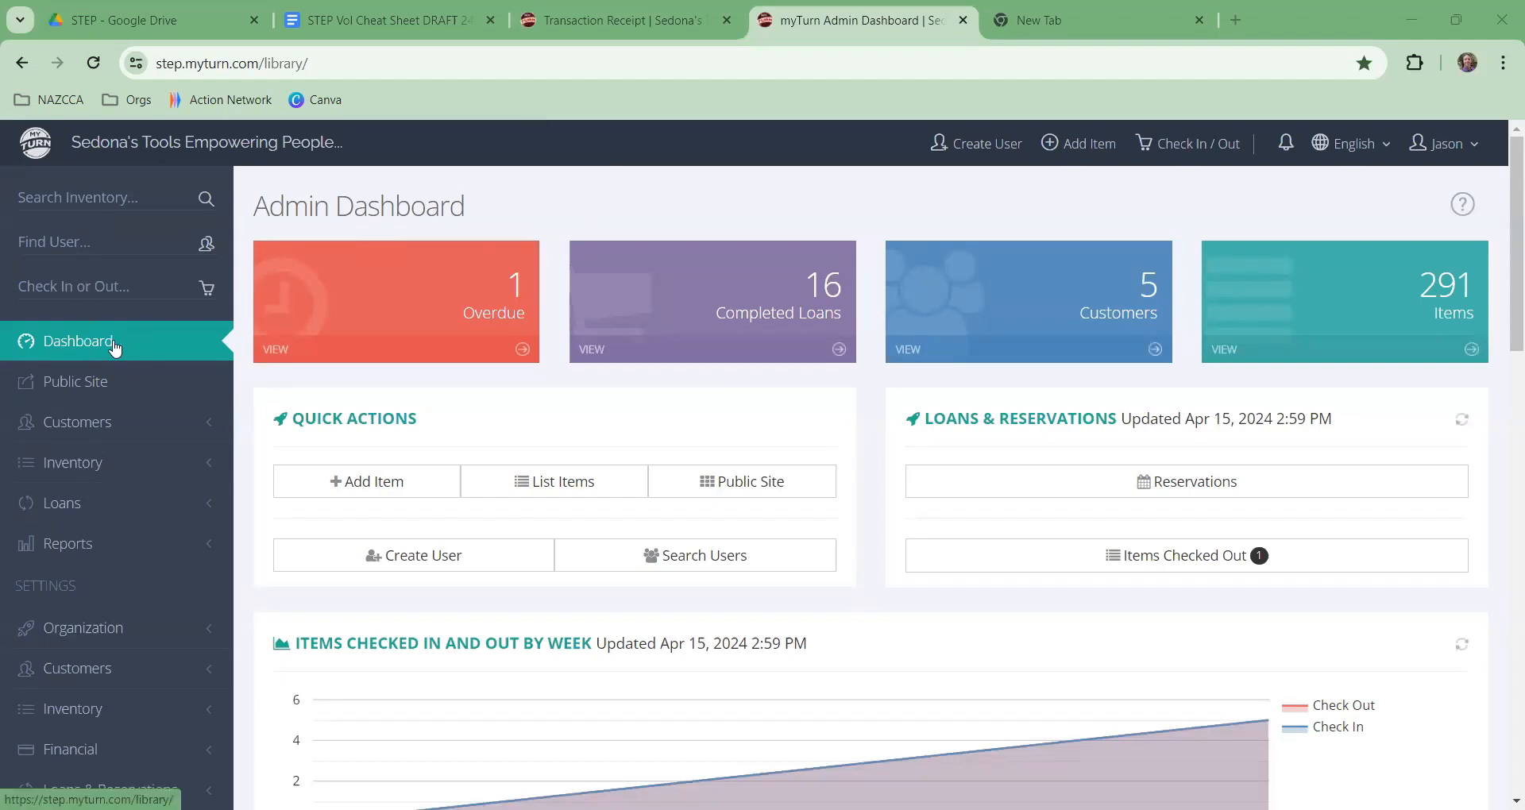
Step: Reload the Admin Dashboard so its loan, reservation and weekly check-in panels update
{"action": "left_click", "coordinate": [114, 343]}
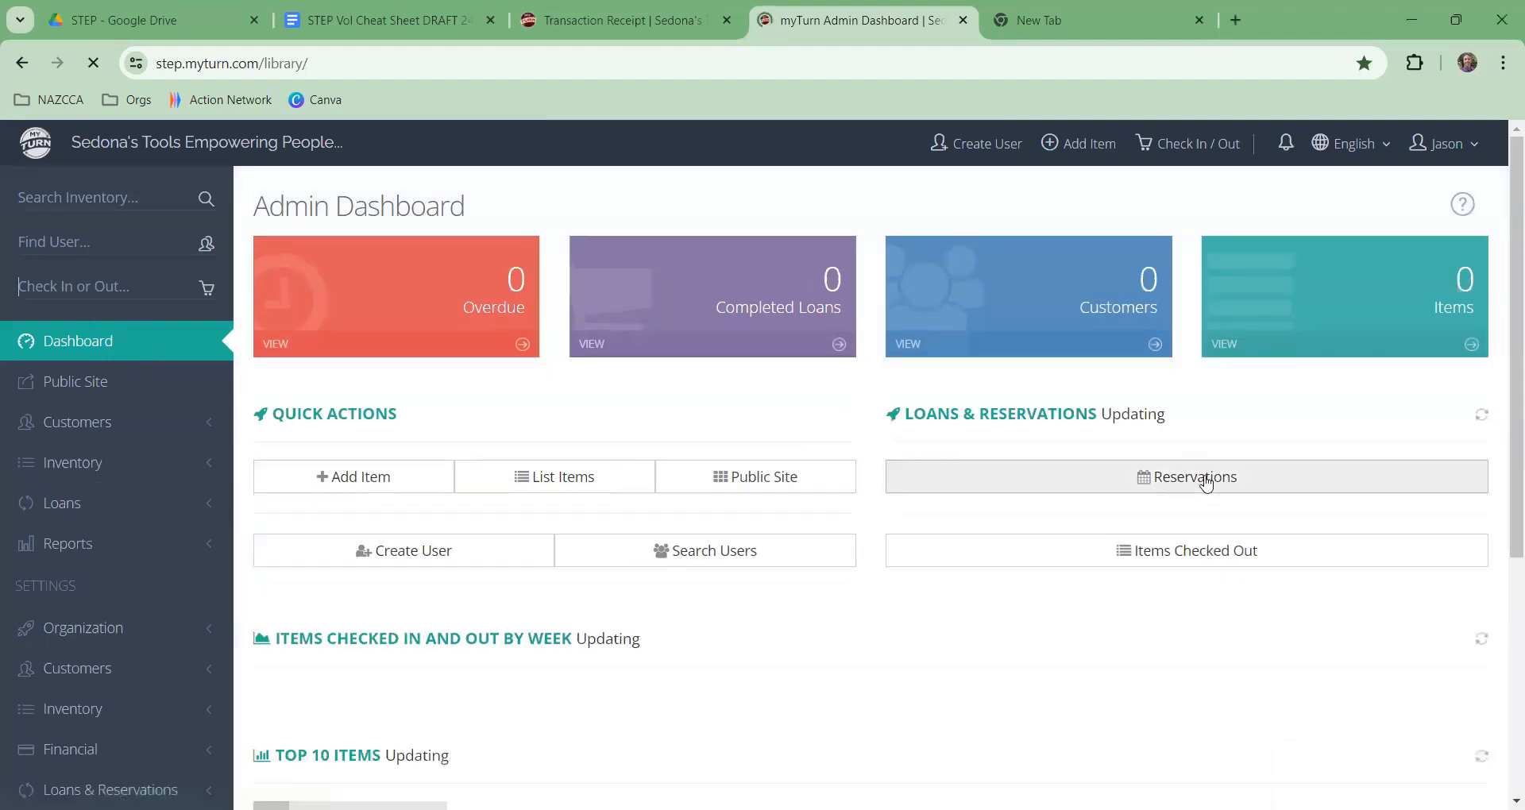
Step: Review the borrower's meeting-time note on the approved Apr 17–24, 2024 reservation and begin building its order
{"action": "left_click", "coordinate": [1198, 491]}
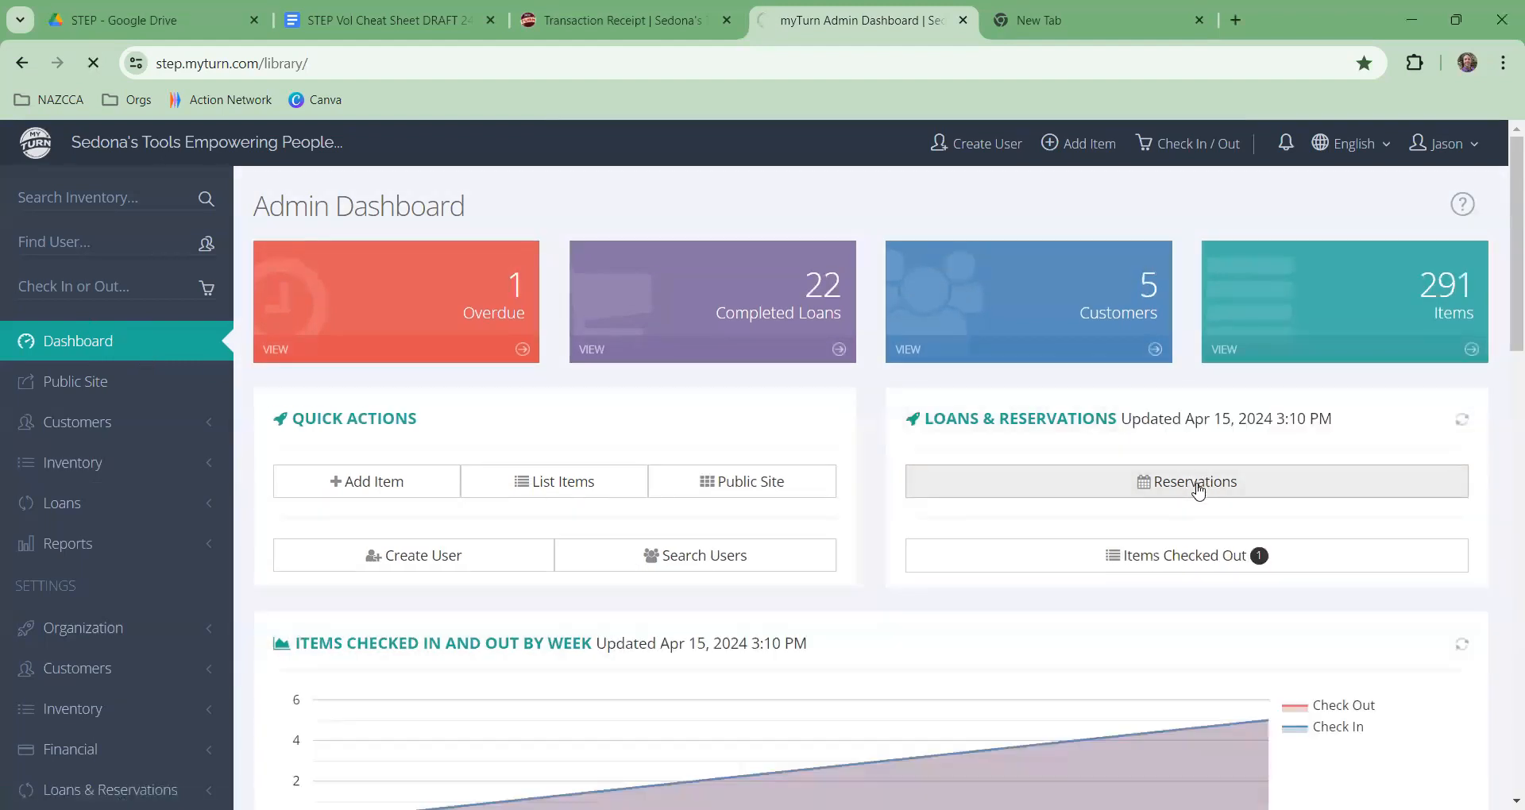
{"action": "scroll", "coordinate": [1128, 480], "scroll_direction": "down", "scroll_amount": 4}
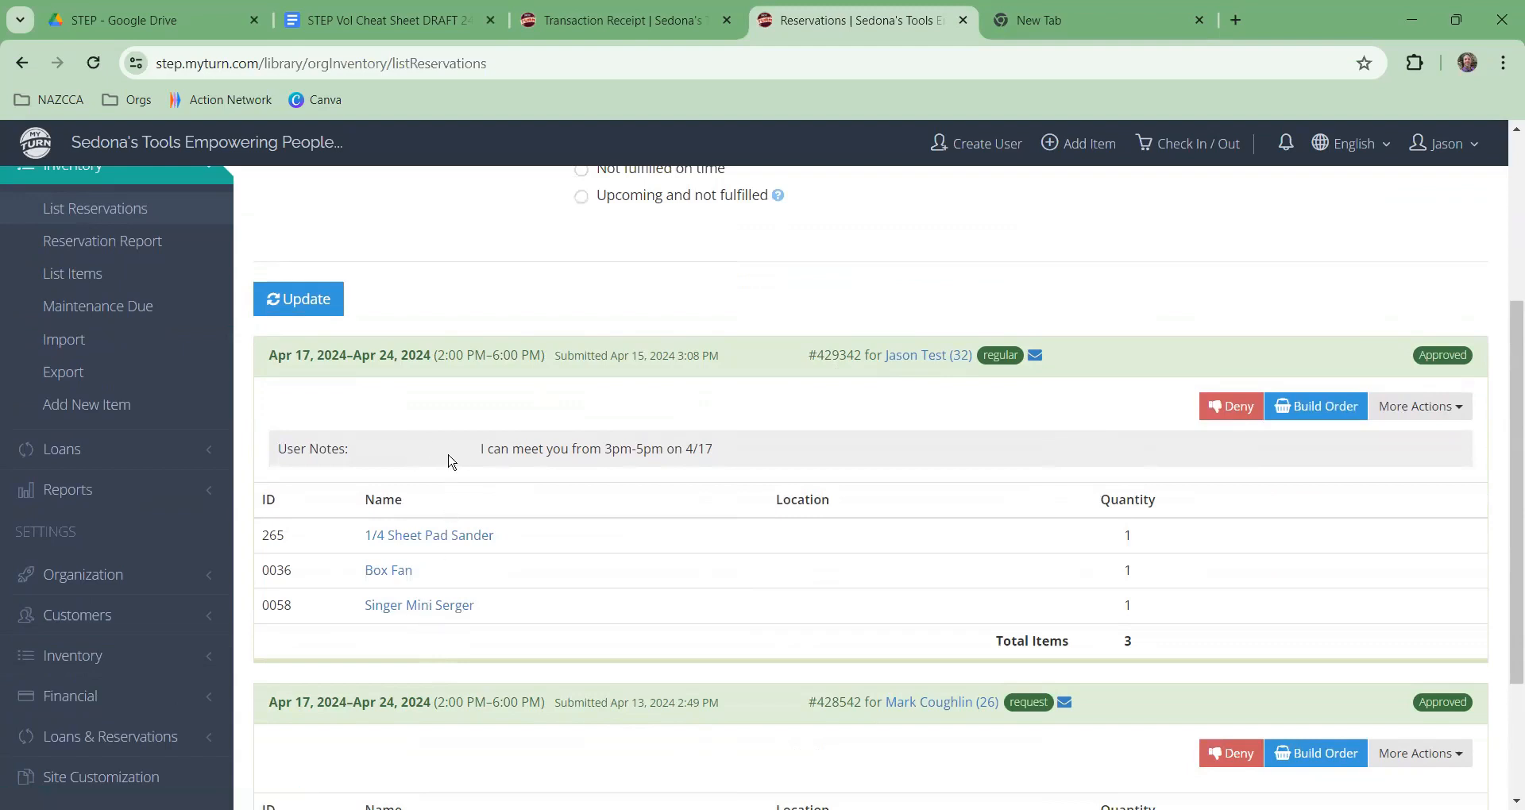
{"action": "left_click_drag", "start_coordinate": [480, 450], "coordinate": [725, 465]}
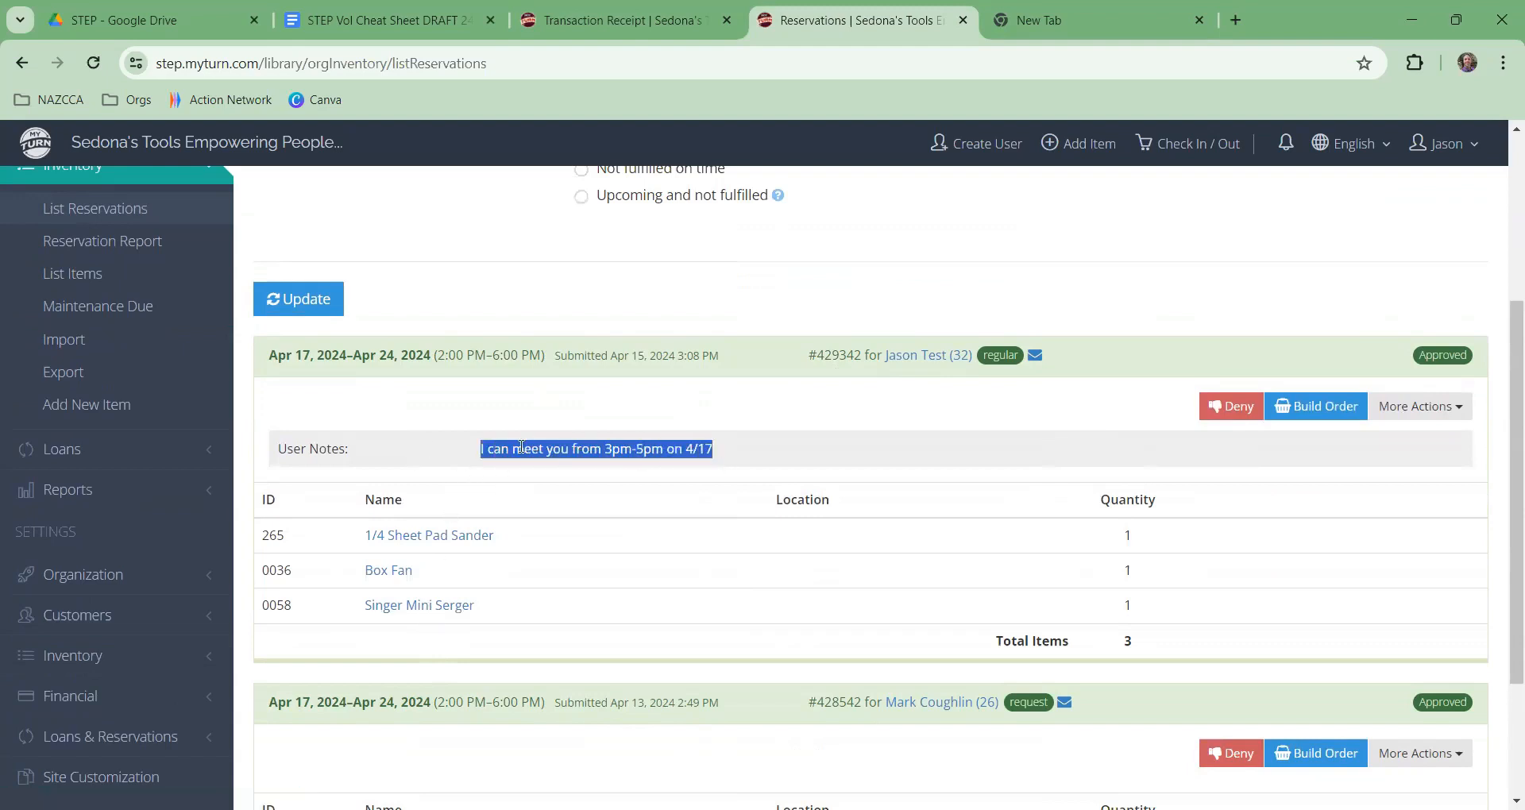
{"action": "left_click", "coordinate": [1100, 416]}
{"action": "left_click", "coordinate": [1305, 408]}
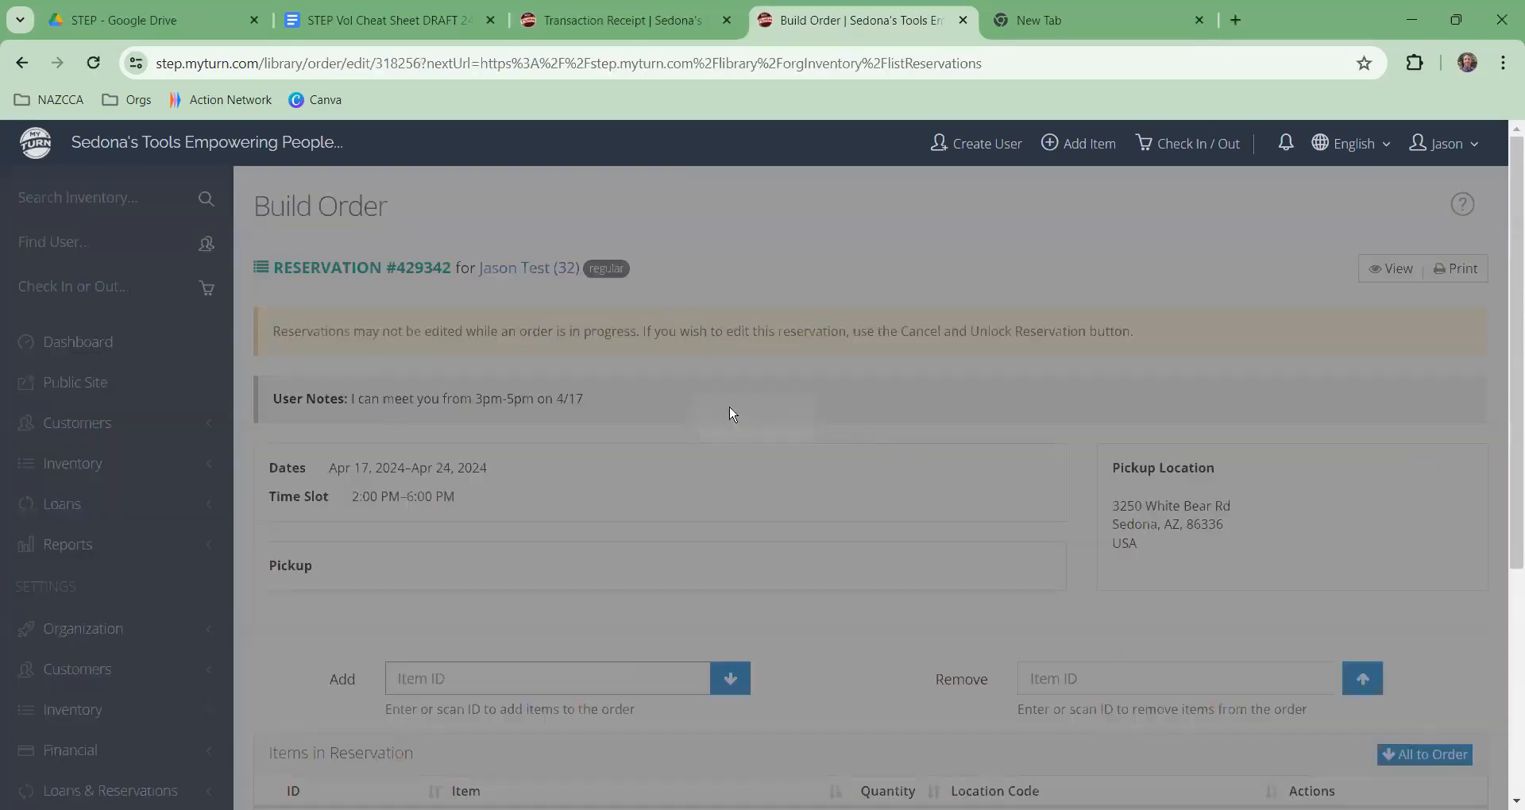
Step: Add the 1/4 Sheet Pad Sander and the other two reserved tools to the order, then open Notify Ready
{"action": "scroll", "coordinate": [714, 373], "scroll_direction": "down", "scroll_amount": 4}
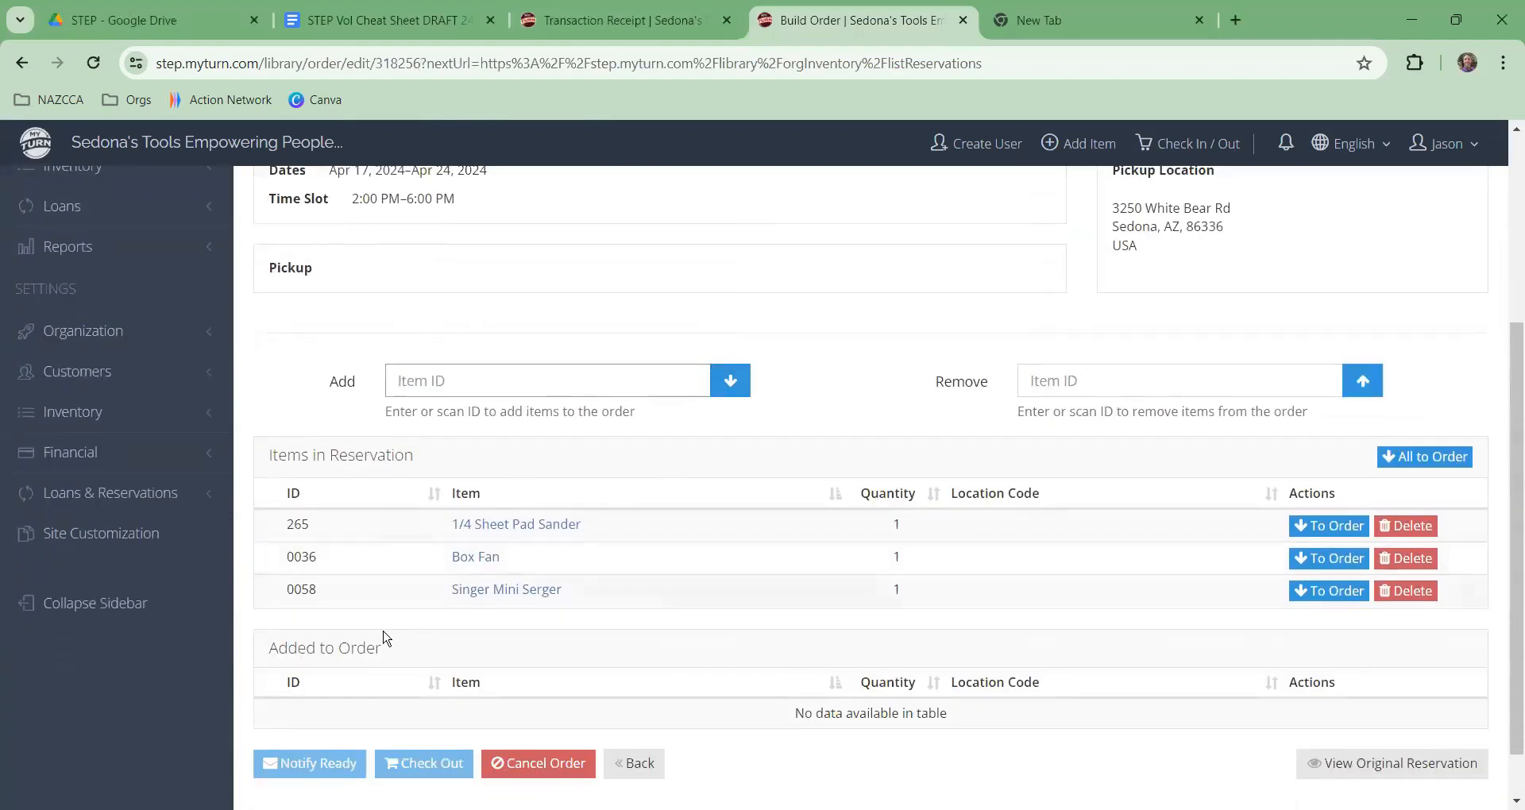
{"action": "scroll", "coordinate": [387, 636], "scroll_direction": "down", "scroll_amount": 1}
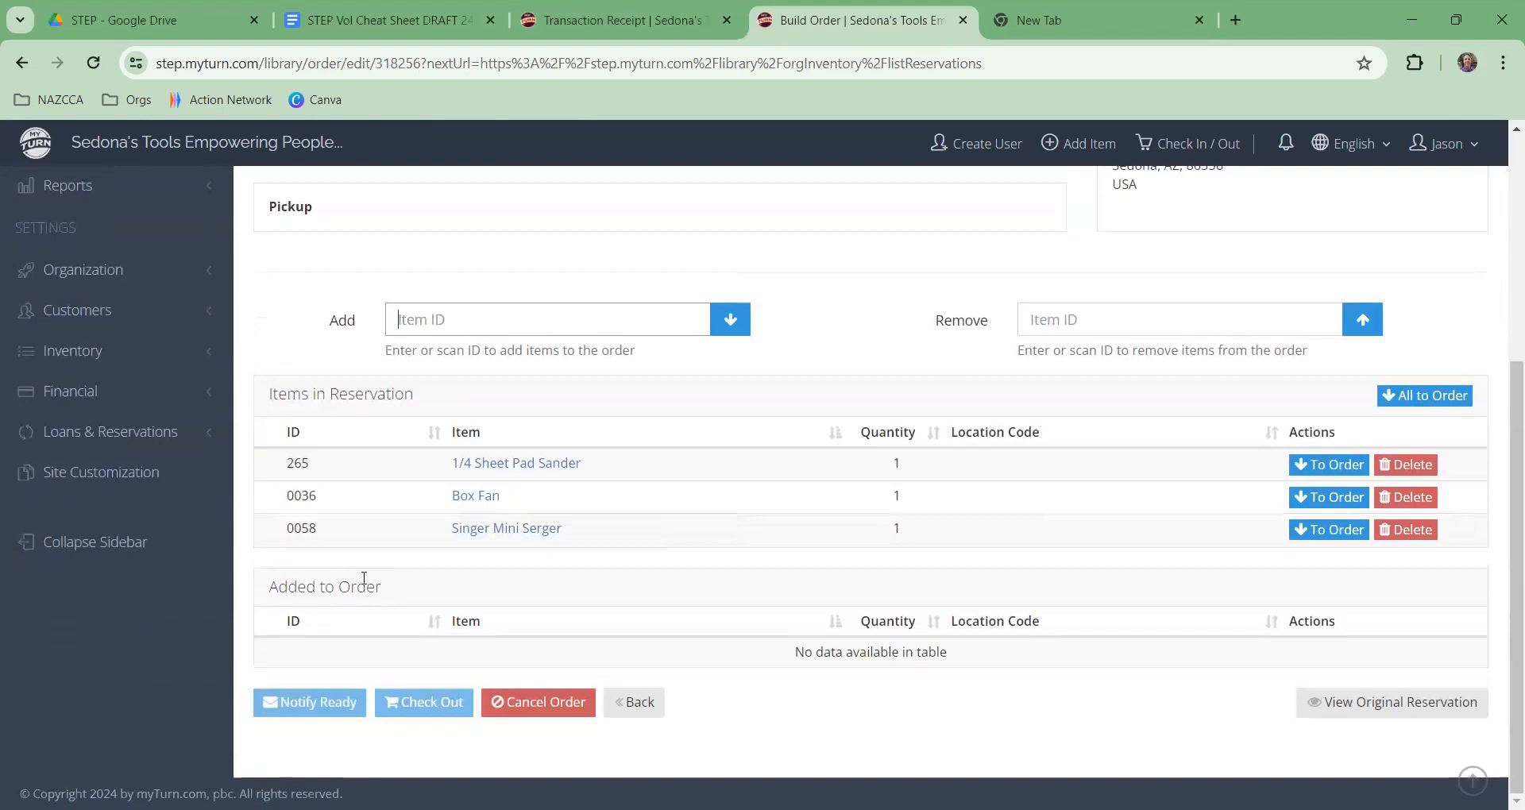
{"action": "left_click", "coordinate": [1352, 472]}
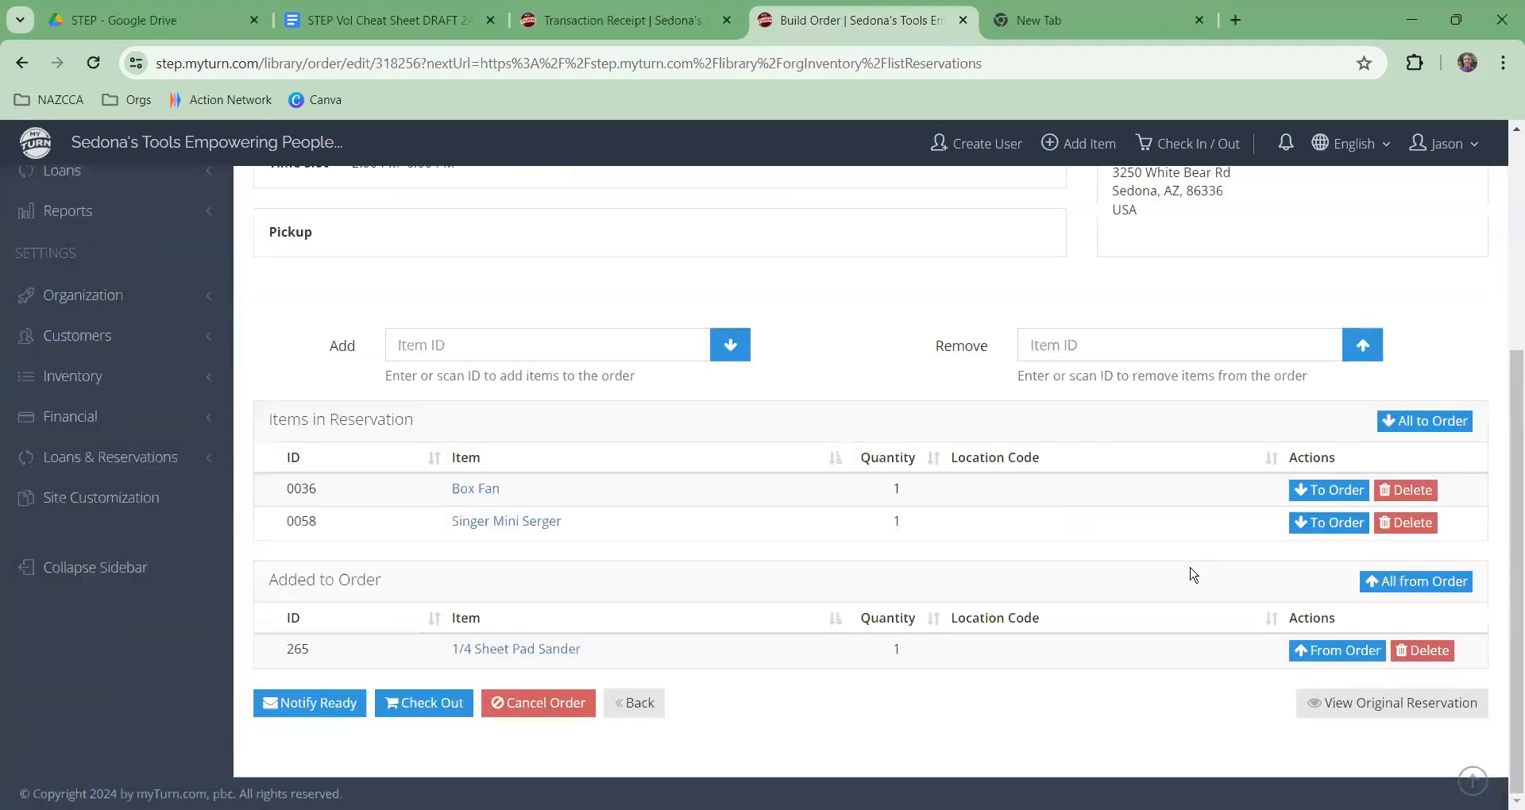
{"action": "left_click", "coordinate": [1410, 423]}
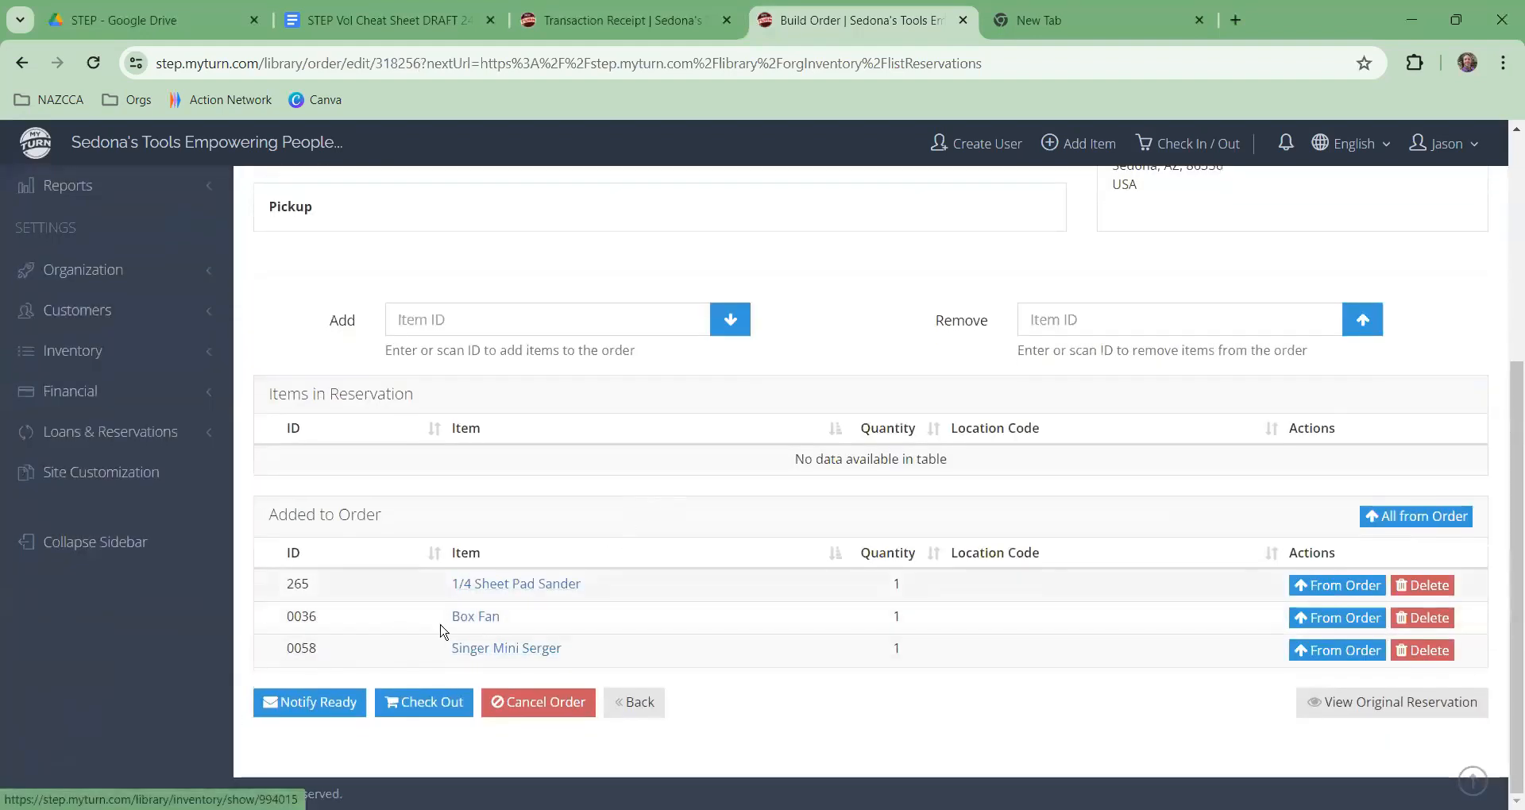
{"action": "left_click", "coordinate": [288, 705]}
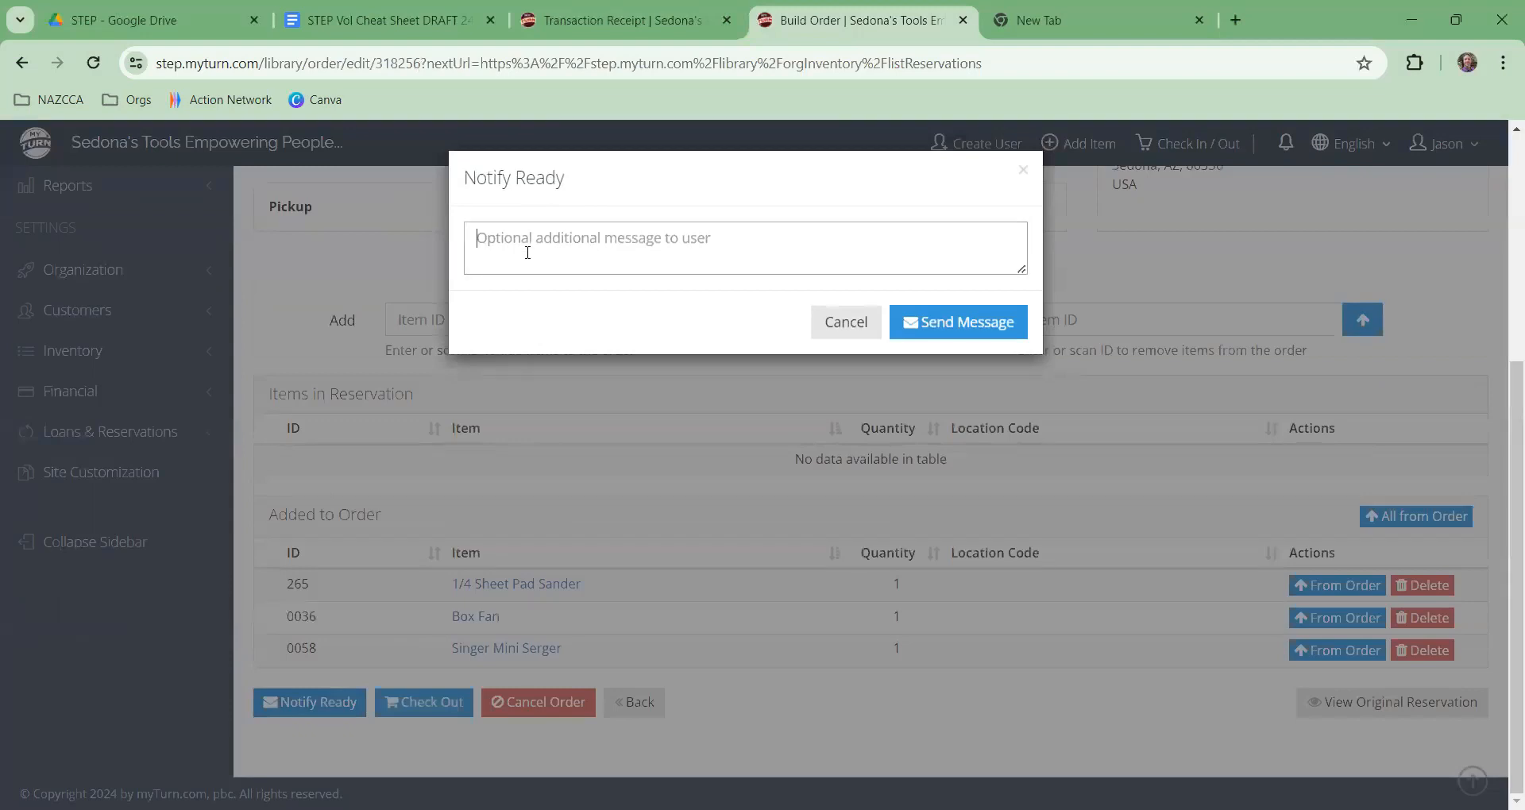
Step: Draft 'Your tools are ready, please meet', then close it to recheck the pickup time
{"action": "type", "text": "Yo"}
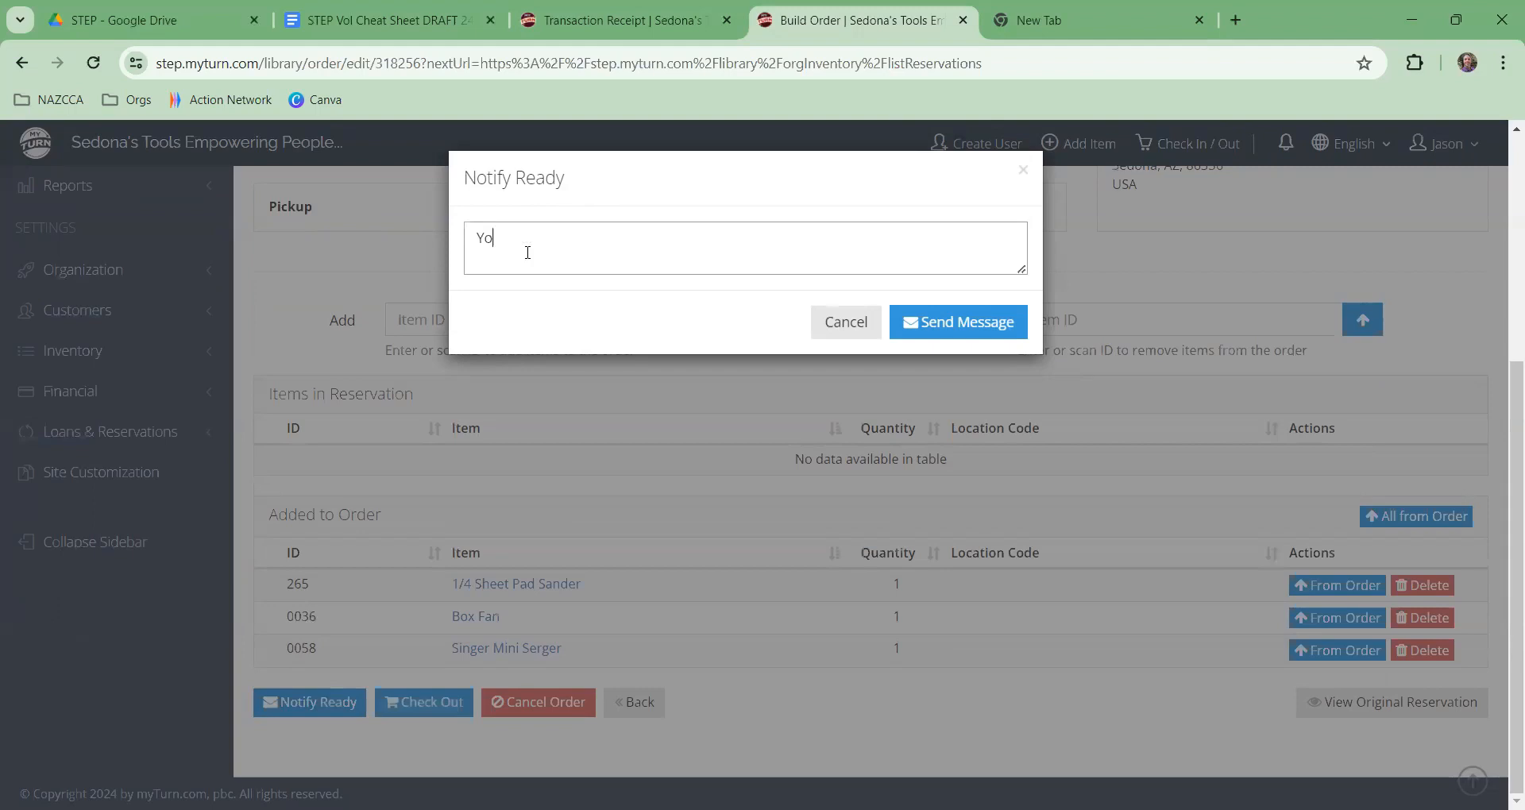
{"action": "type", "text": "ur tools are ready, please meet"}
{"action": "left_click", "coordinate": [1196, 290]}
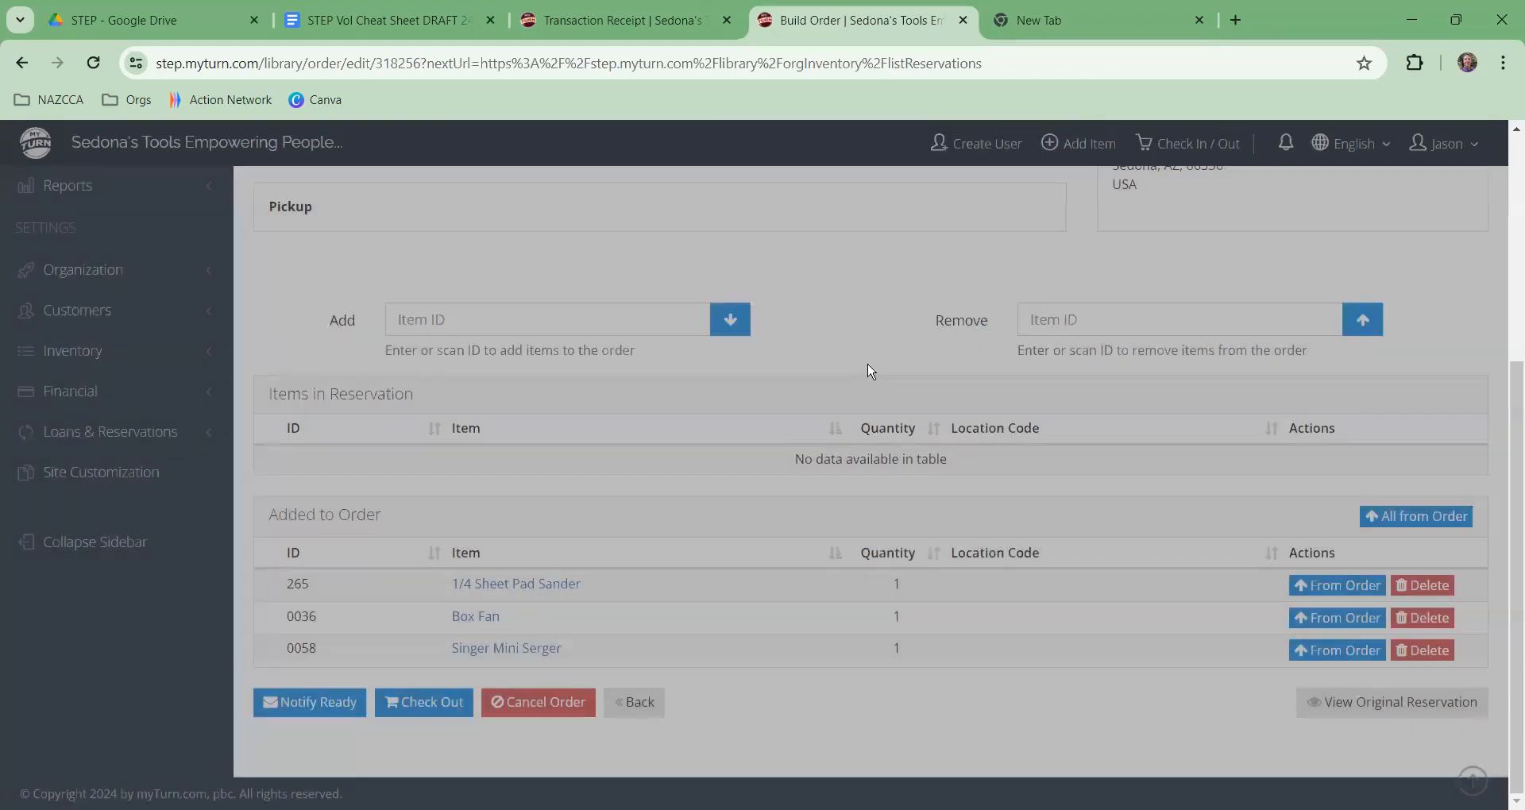
{"action": "scroll", "coordinate": [636, 385], "scroll_direction": "up", "scroll_amount": 5}
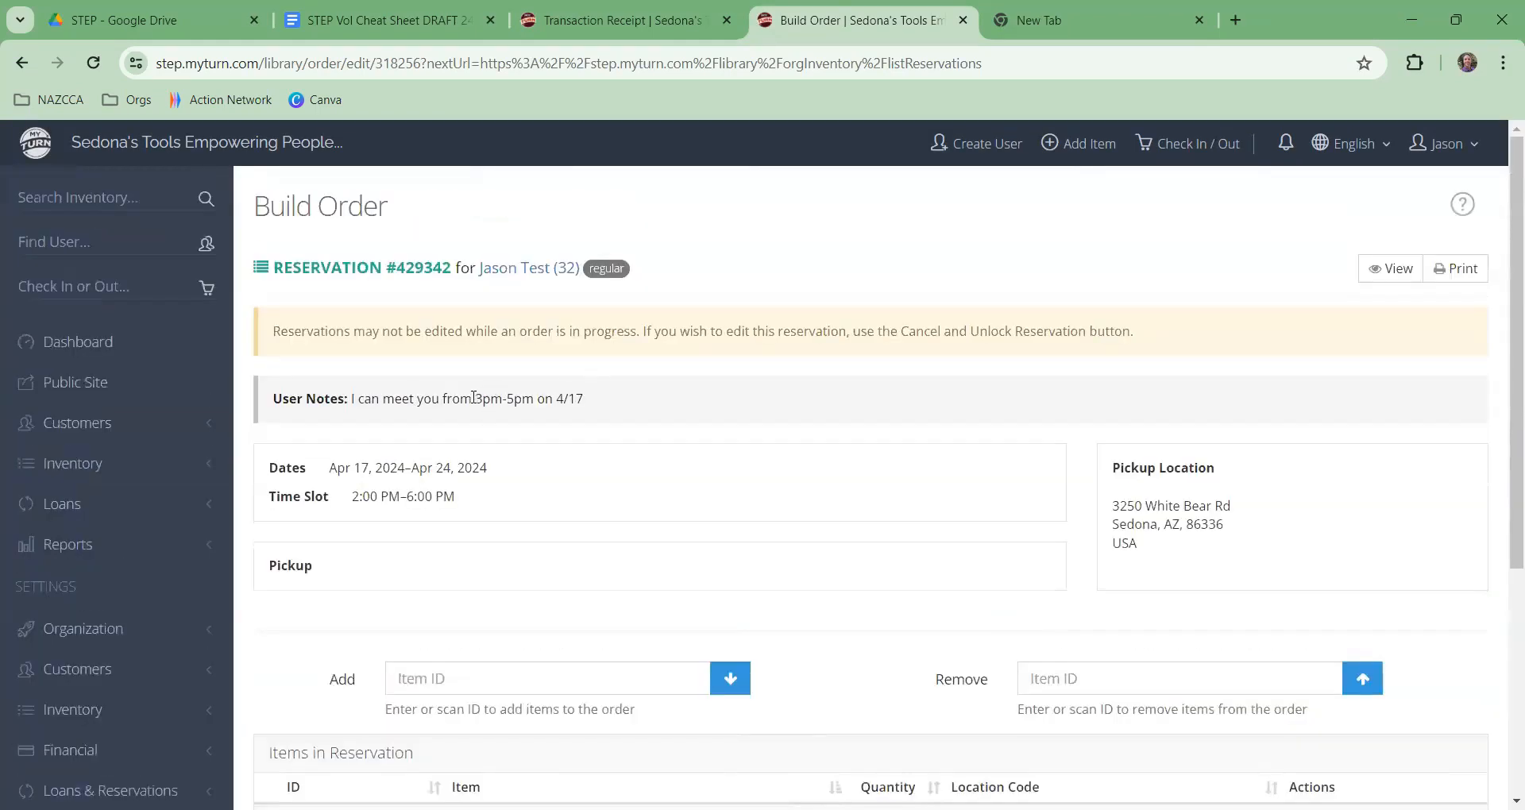
{"action": "left_click_drag", "start_coordinate": [497, 406], "coordinate": [548, 411]}
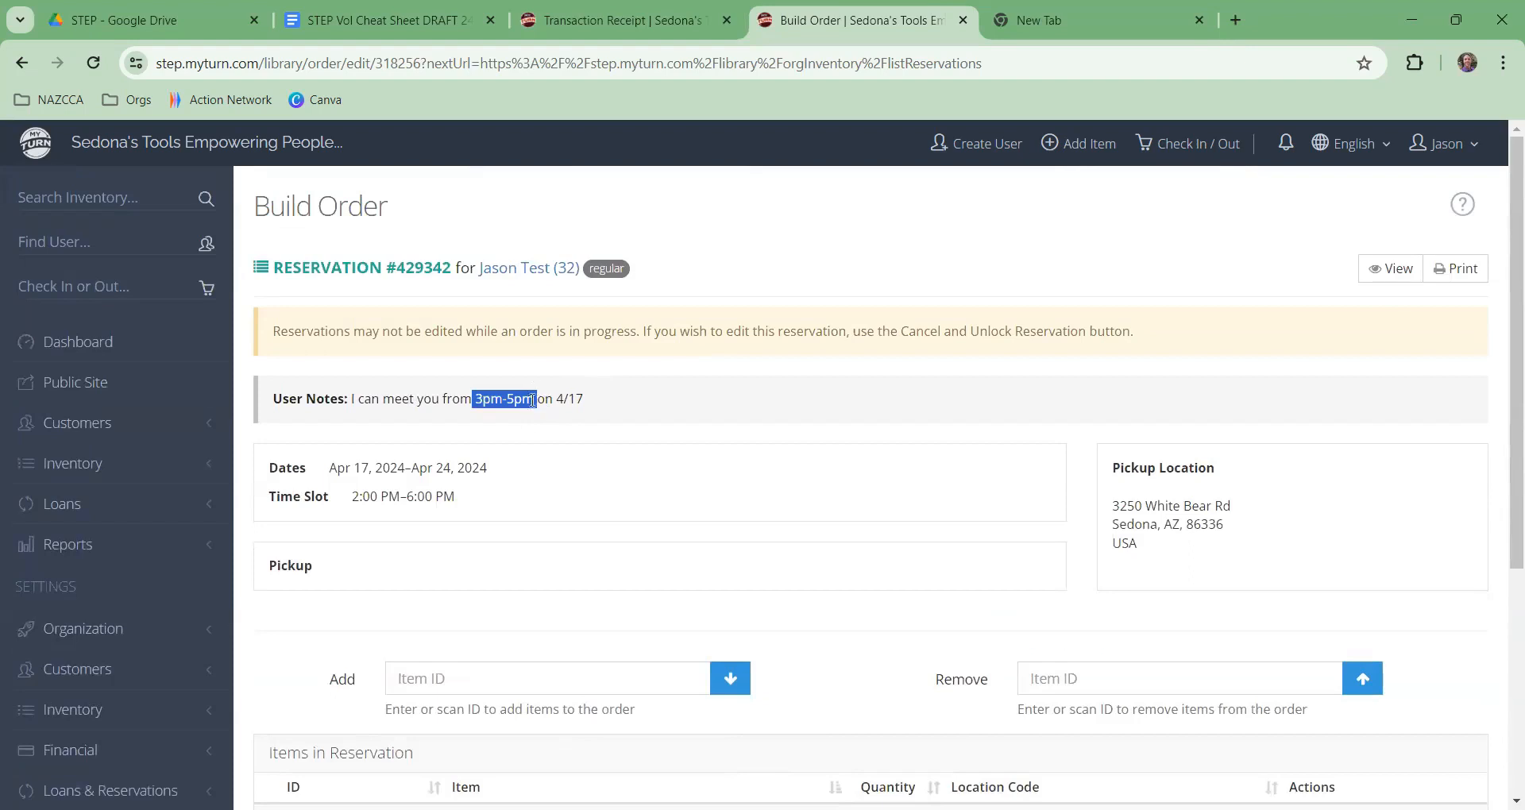
{"action": "scroll", "coordinate": [534, 389], "scroll_direction": "down", "scroll_amount": 3}
{"action": "scroll", "coordinate": [533, 387], "scroll_direction": "down", "scroll_amount": 2}
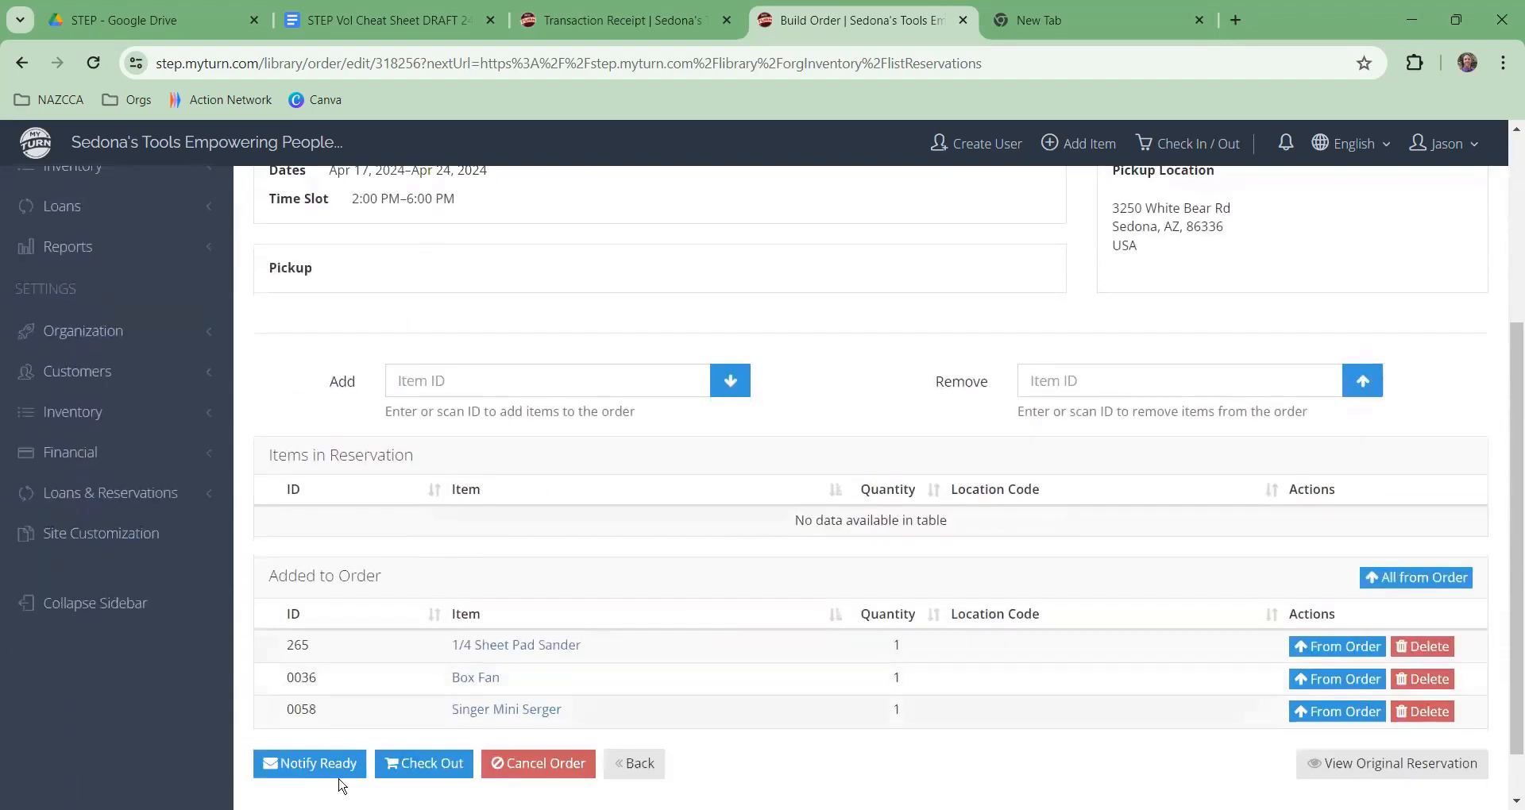
Step: Complete the message with 'on 4/17' for the 4pm Sedona Public Library meeting and send it
{"action": "left_click", "coordinate": [311, 761]}
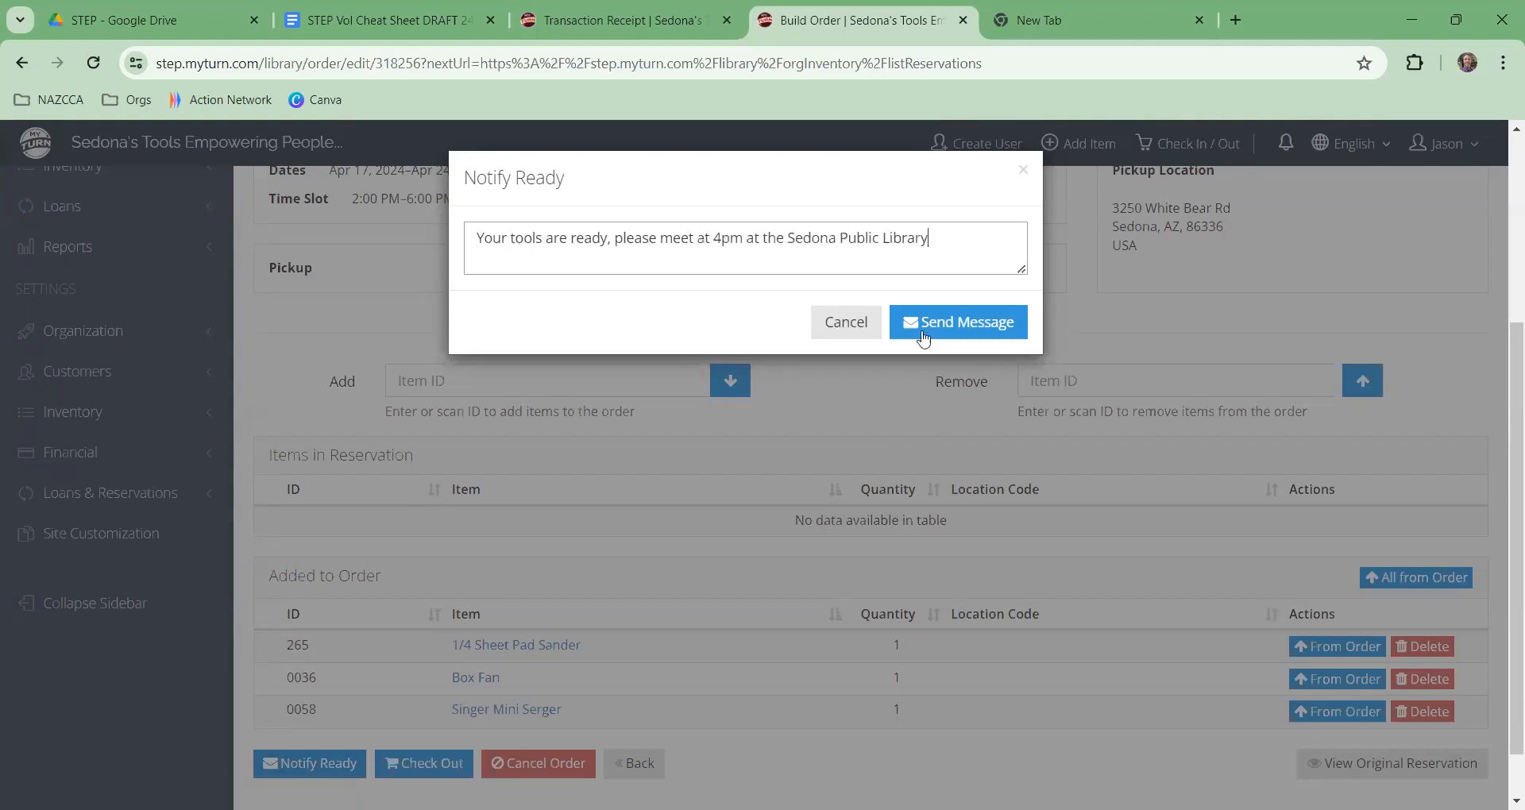
{"action": "left_click", "coordinate": [934, 322]}
{"action": "type", "text": "on 4/17"}
{"action": "left_click", "coordinate": [968, 326]}
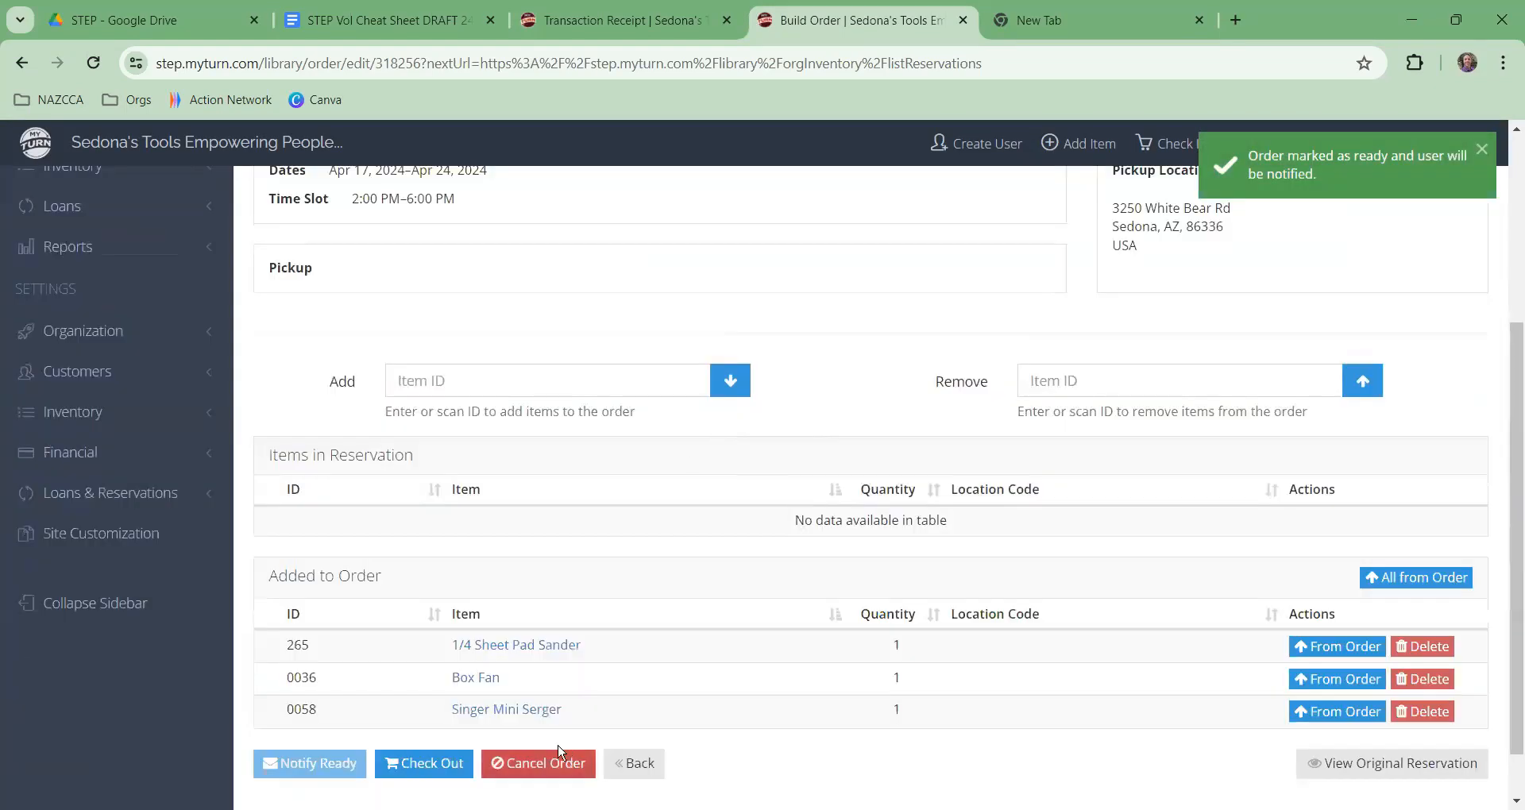
{"action": "scroll", "coordinate": [544, 599], "scroll_direction": "up", "scroll_amount": 4}
{"action": "scroll", "coordinate": [548, 486], "scroll_direction": "down", "scroll_amount": 5}
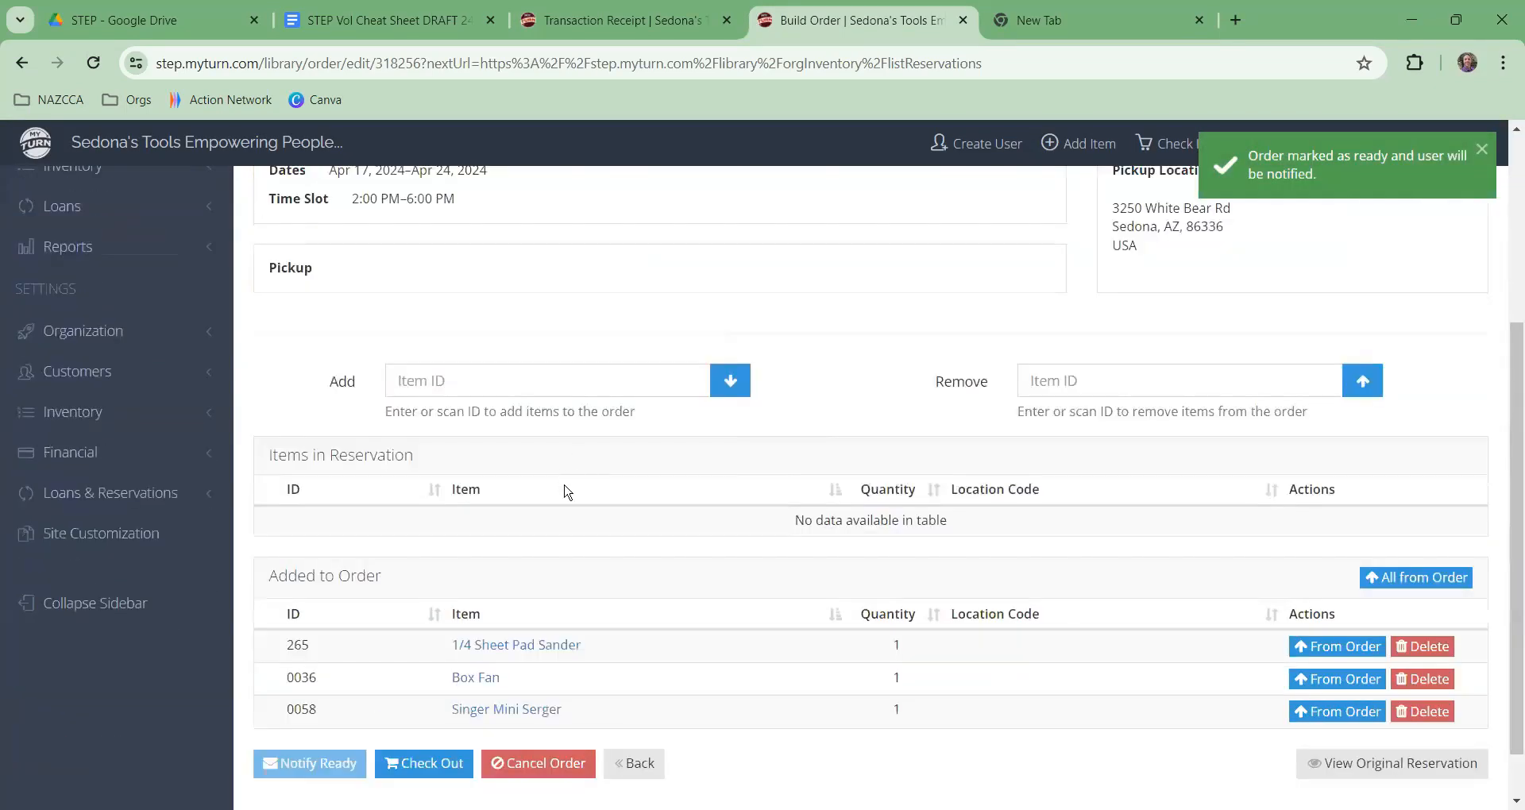
{"action": "scroll", "coordinate": [754, 397], "scroll_direction": "up", "scroll_amount": 5}
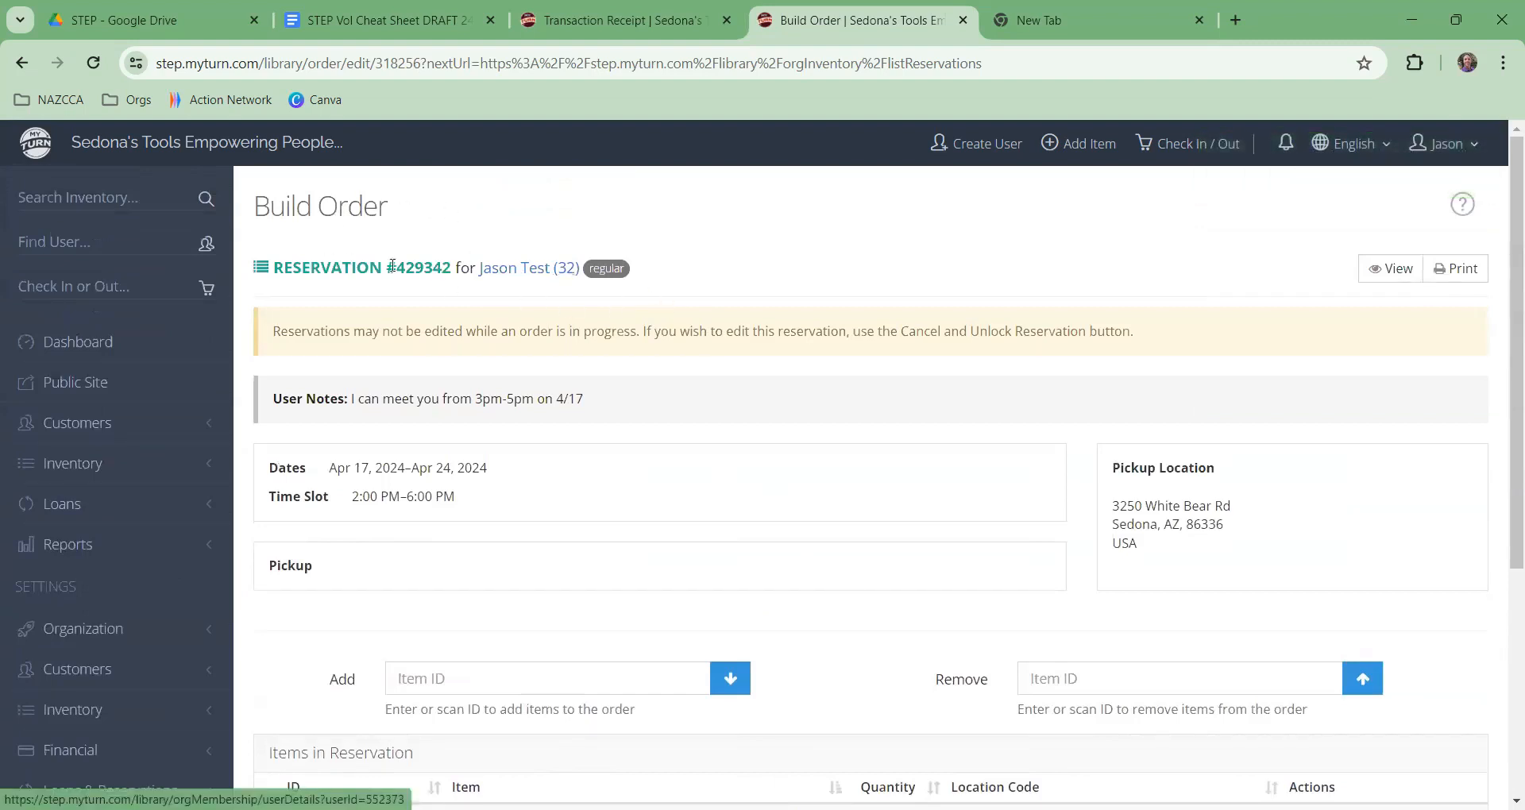
Step: Open and look over the borrower's user details
{"action": "left_click", "coordinate": [522, 276]}
{"action": "scroll", "coordinate": [803, 492], "scroll_direction": "down", "scroll_amount": 1}
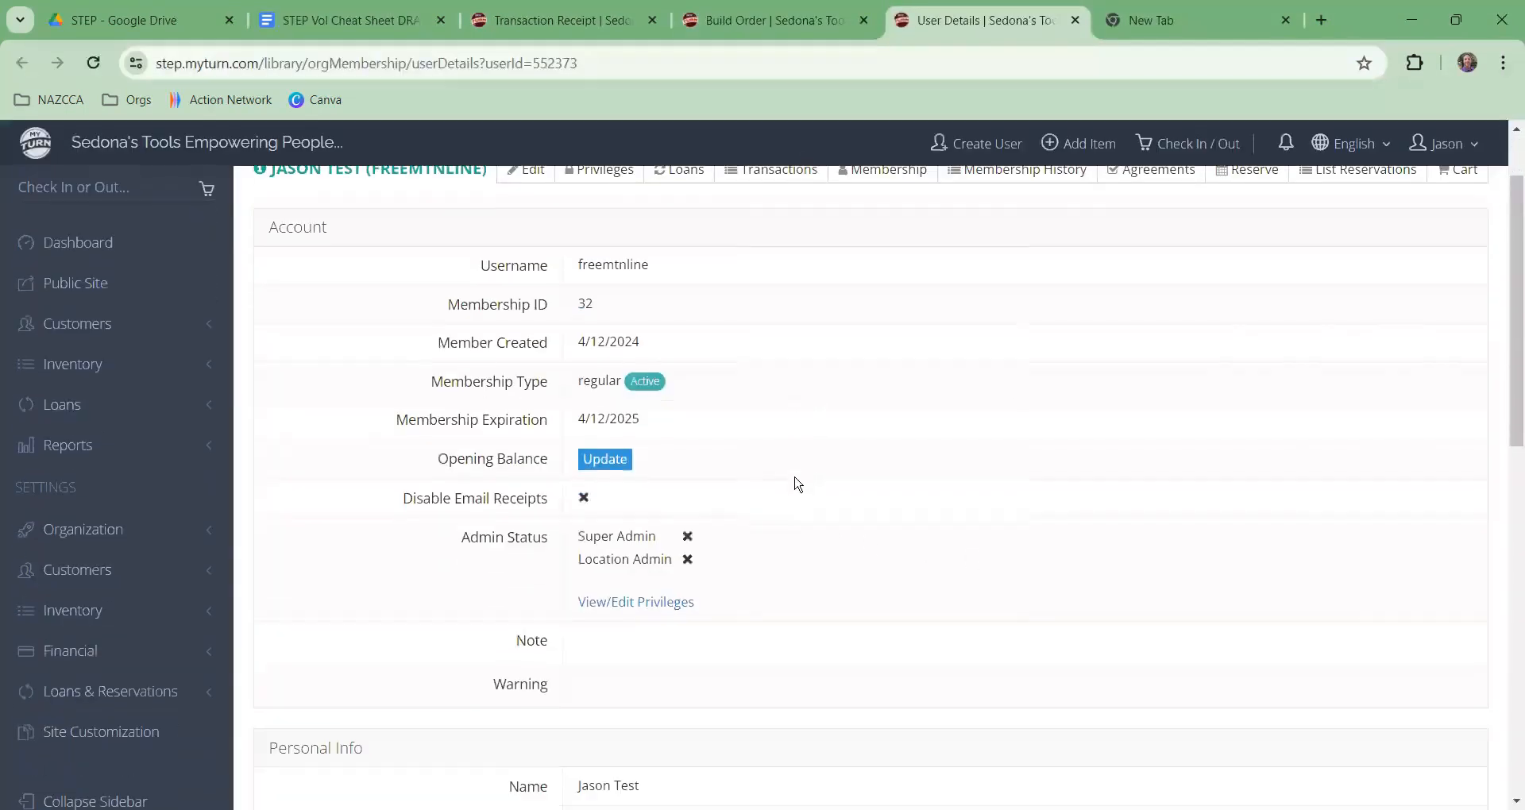
{"action": "scroll", "coordinate": [798, 484], "scroll_direction": "down", "scroll_amount": 7}
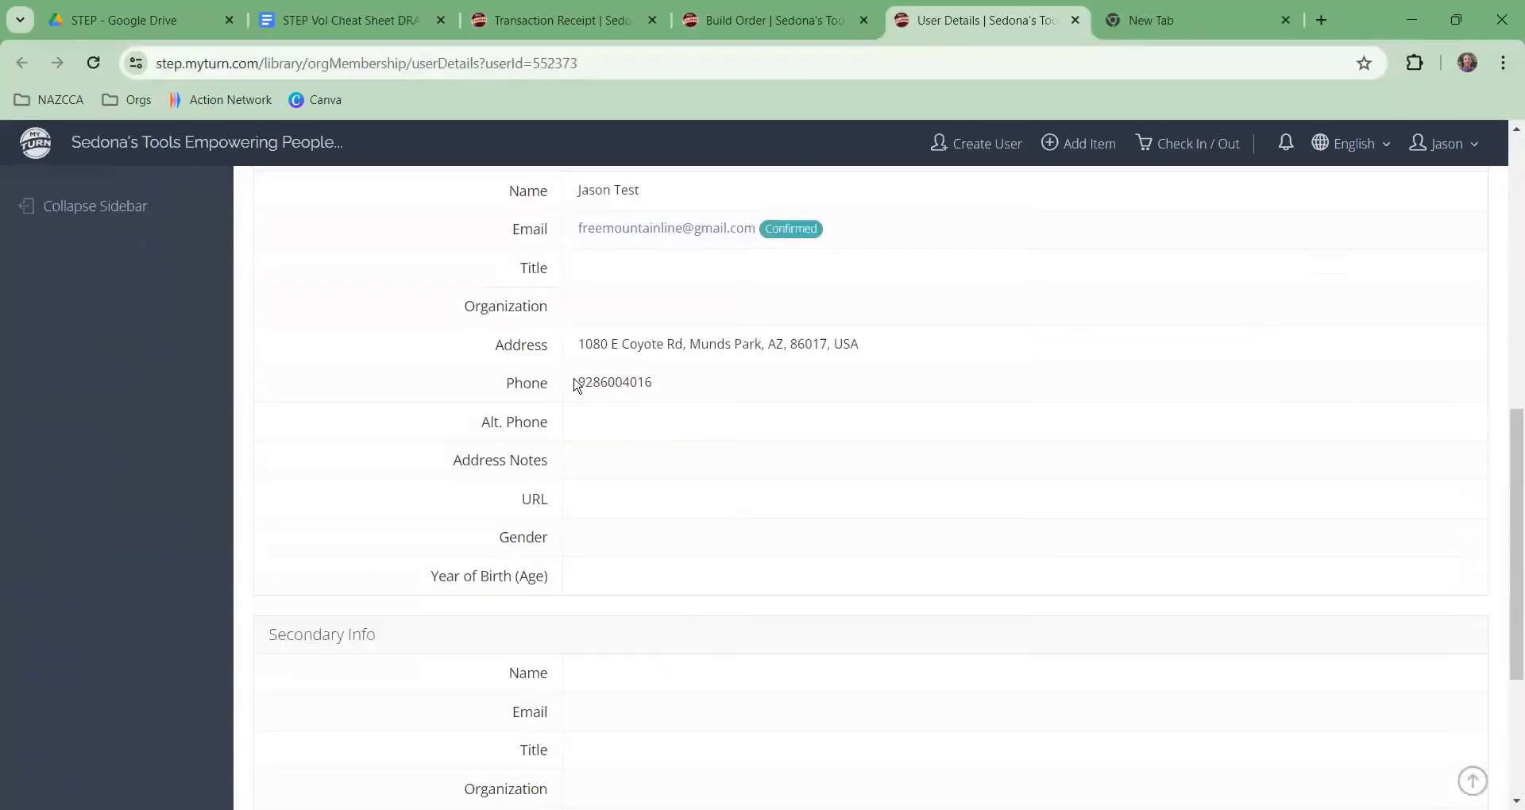
{"action": "left_click_drag", "start_coordinate": [577, 386], "coordinate": [691, 388]}
{"action": "scroll", "coordinate": [619, 365], "scroll_direction": "up", "scroll_amount": 1}
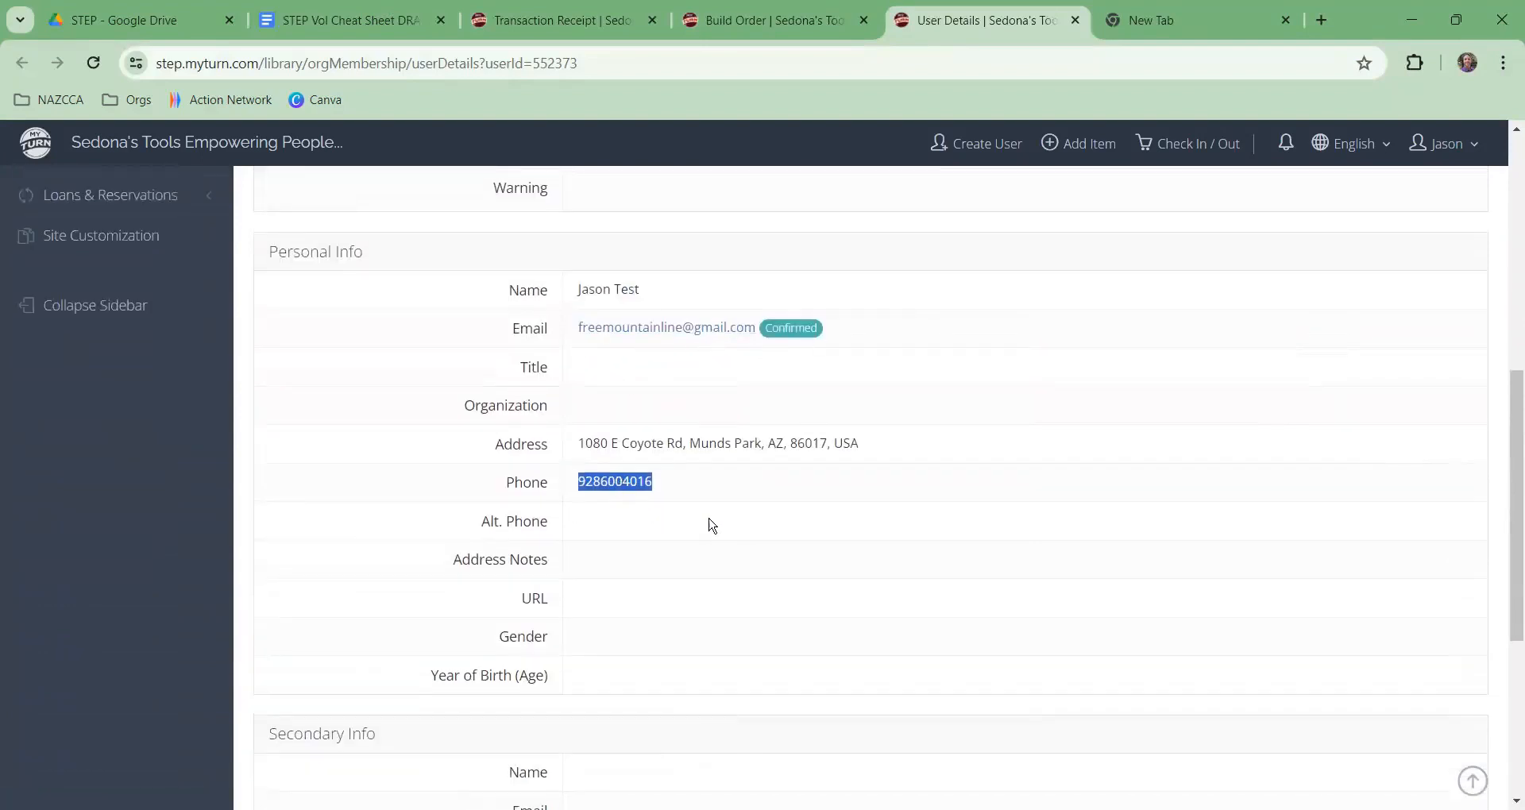
{"action": "scroll", "coordinate": [712, 525], "scroll_direction": "up", "scroll_amount": 7}
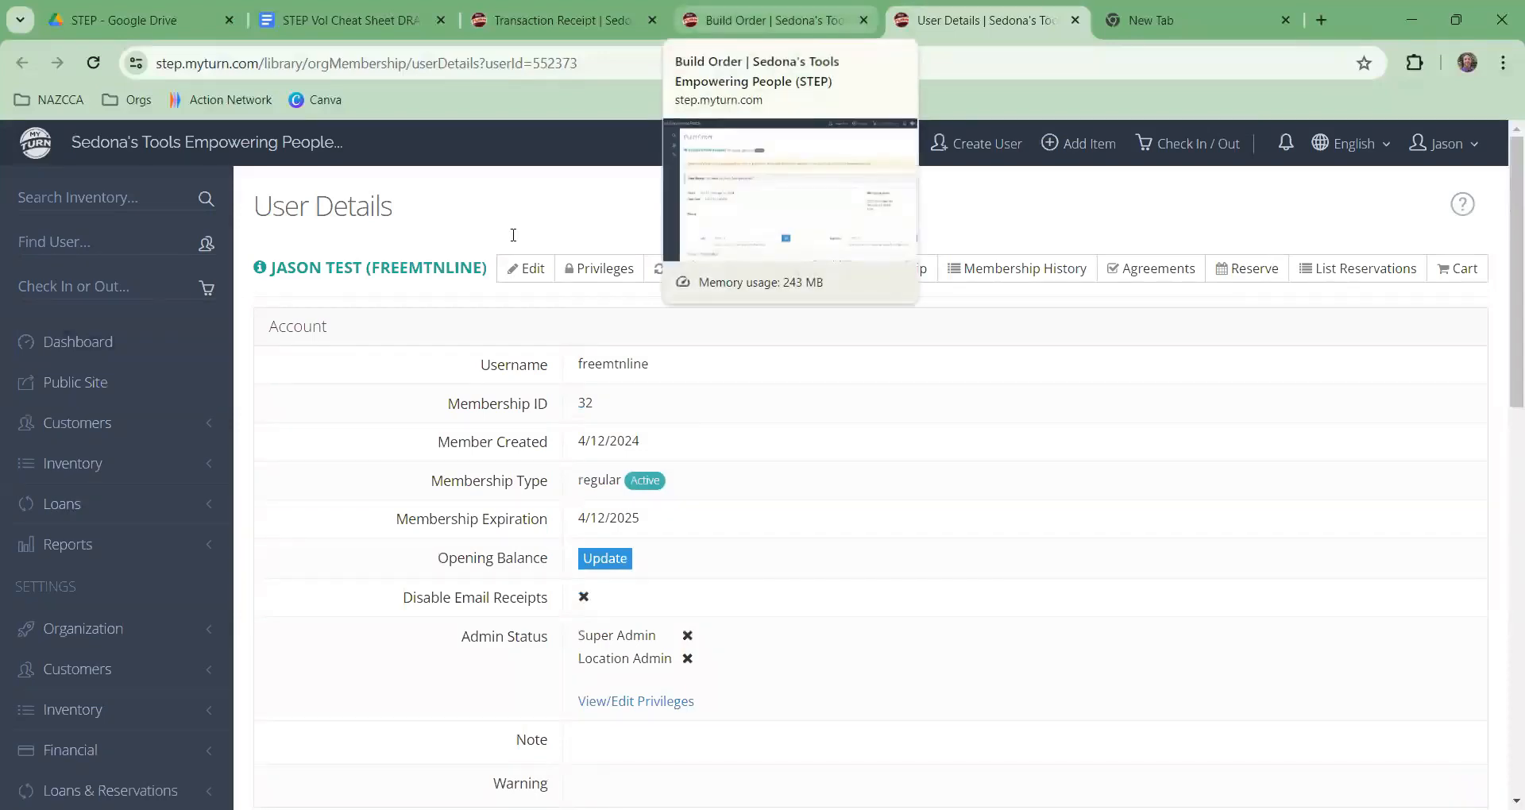
Step: Review the sander, box fan and serger in the order's Added to Order table, then go to the dashboard
{"action": "left_click", "coordinate": [766, 20]}
{"action": "scroll", "coordinate": [975, 499], "scroll_direction": "down", "scroll_amount": 5}
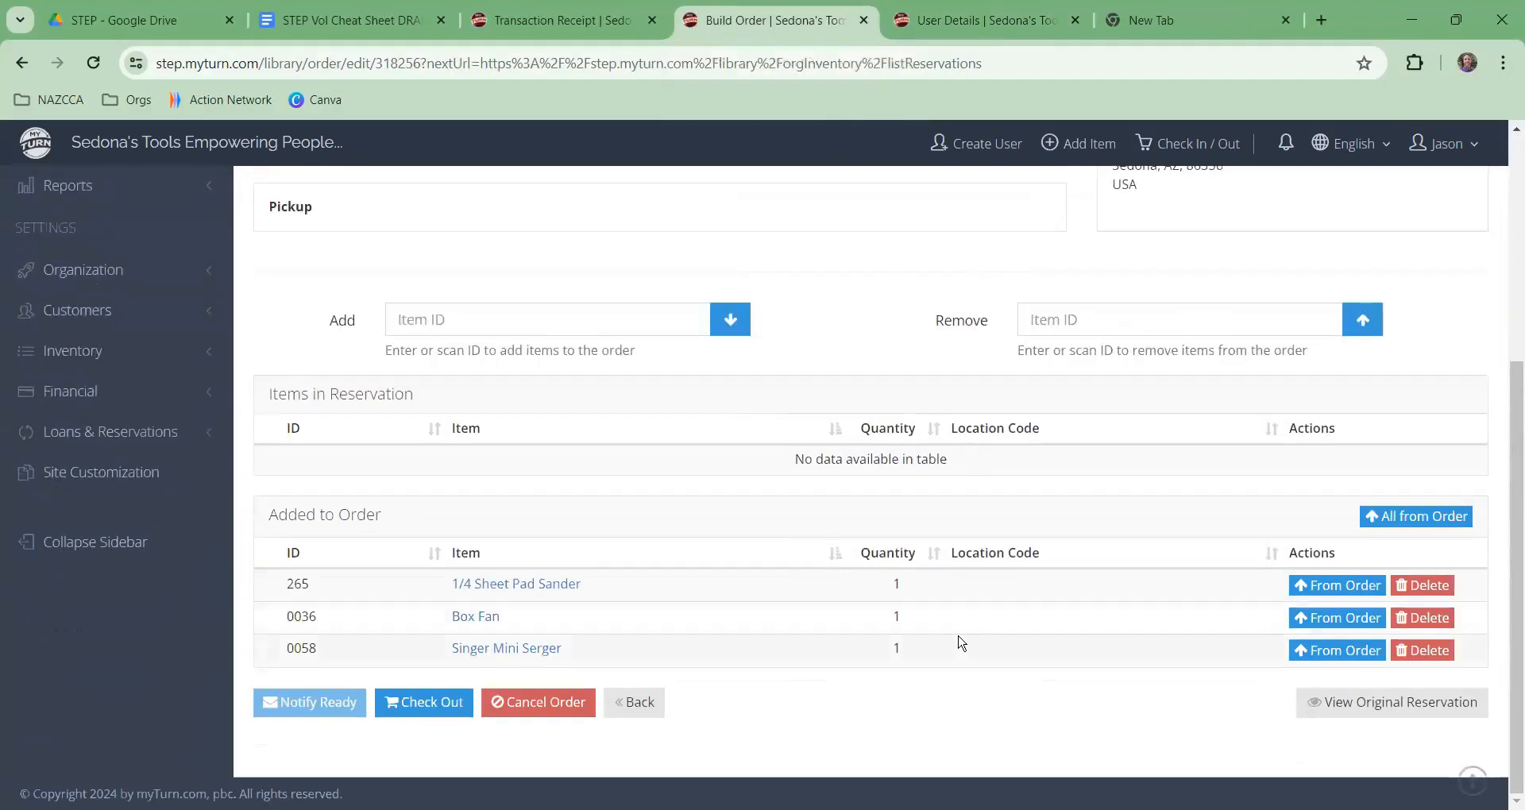
{"action": "scroll", "coordinate": [992, 588], "scroll_direction": "up", "scroll_amount": 5}
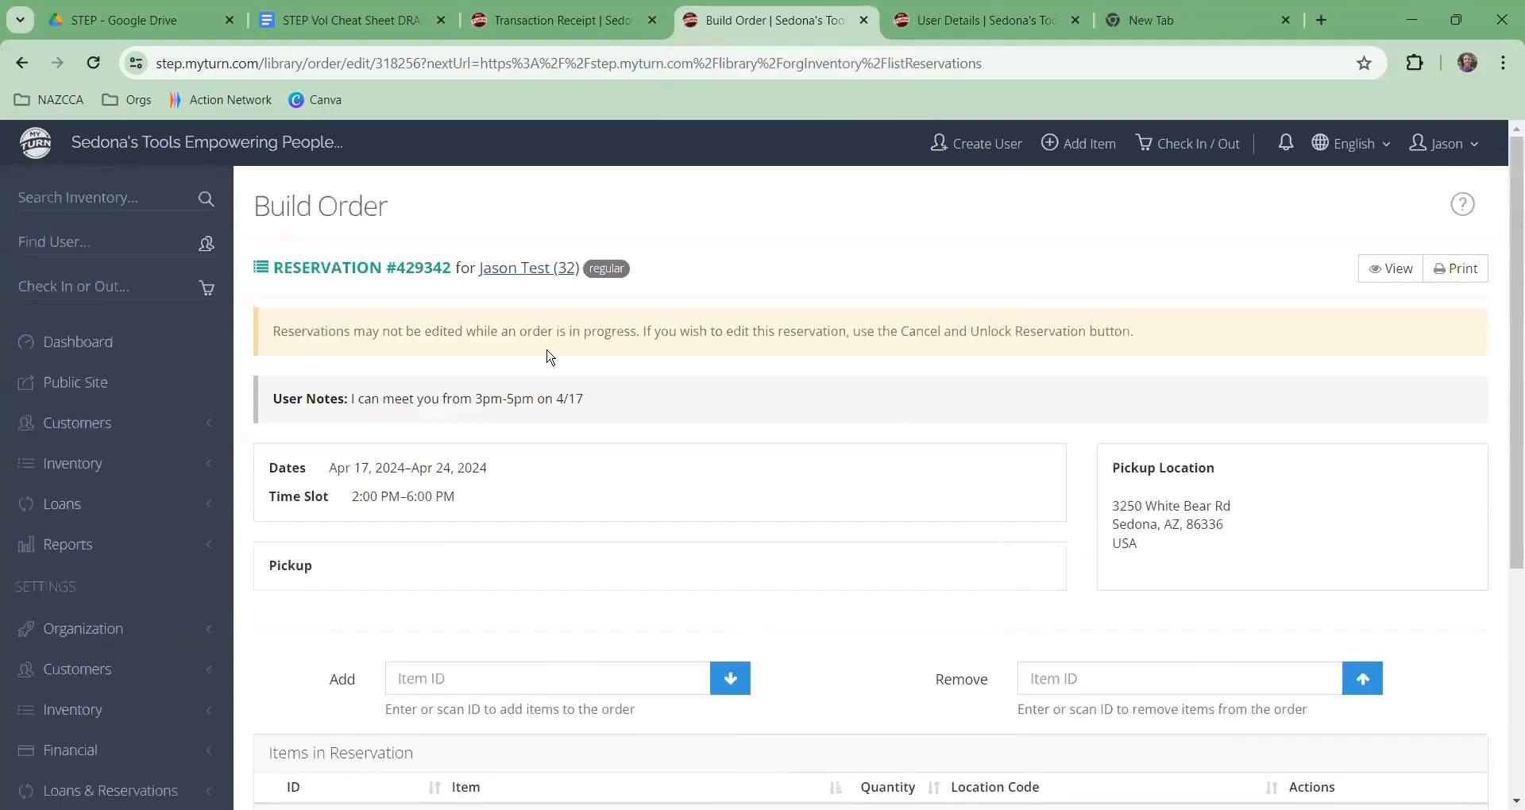
{"action": "left_click", "coordinate": [168, 343]}
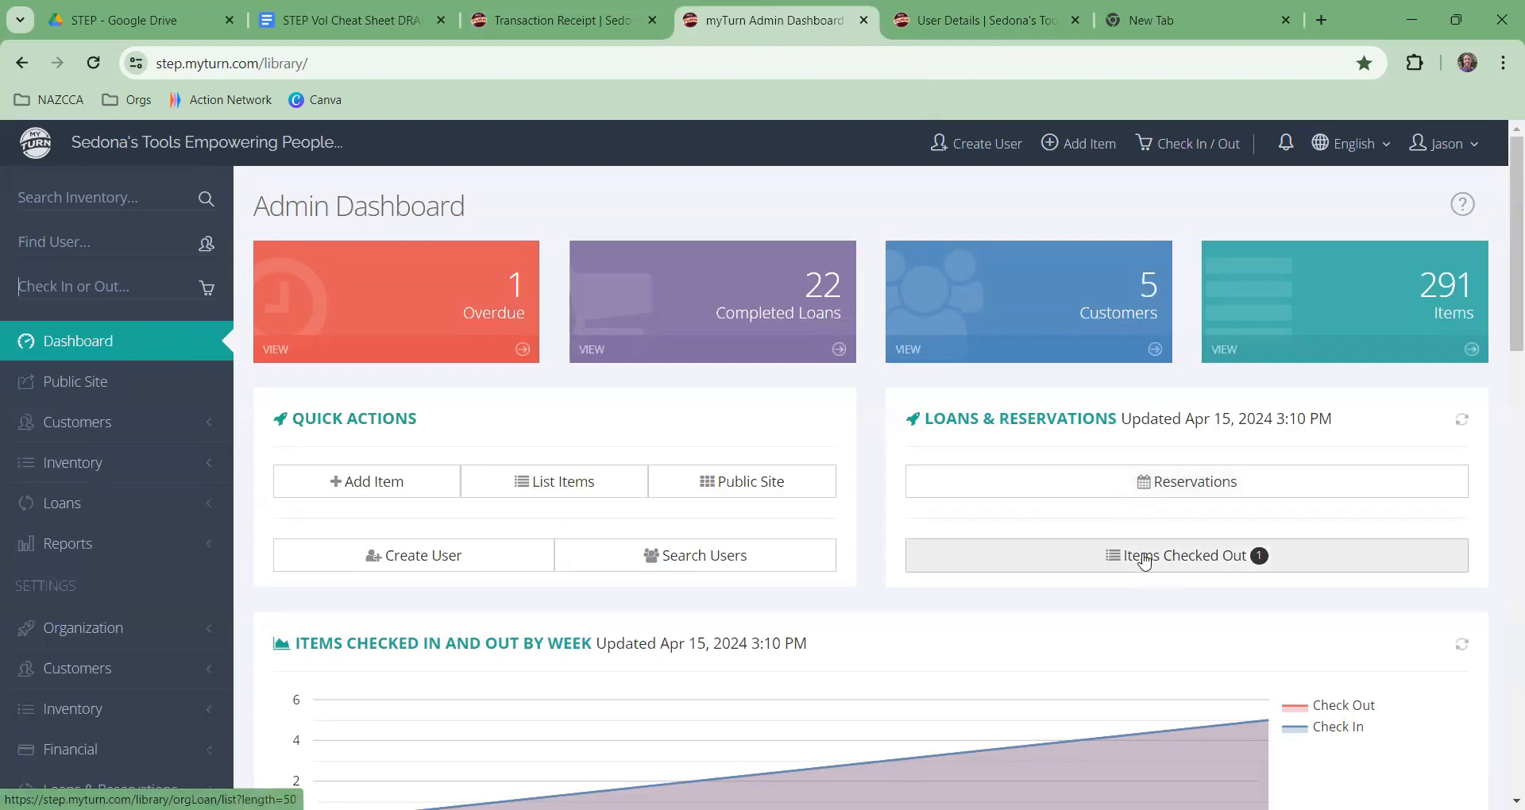
{"action": "left_click", "coordinate": [1149, 482]}
{"action": "scroll", "coordinate": [1136, 500], "scroll_direction": "down", "scroll_amount": 4}
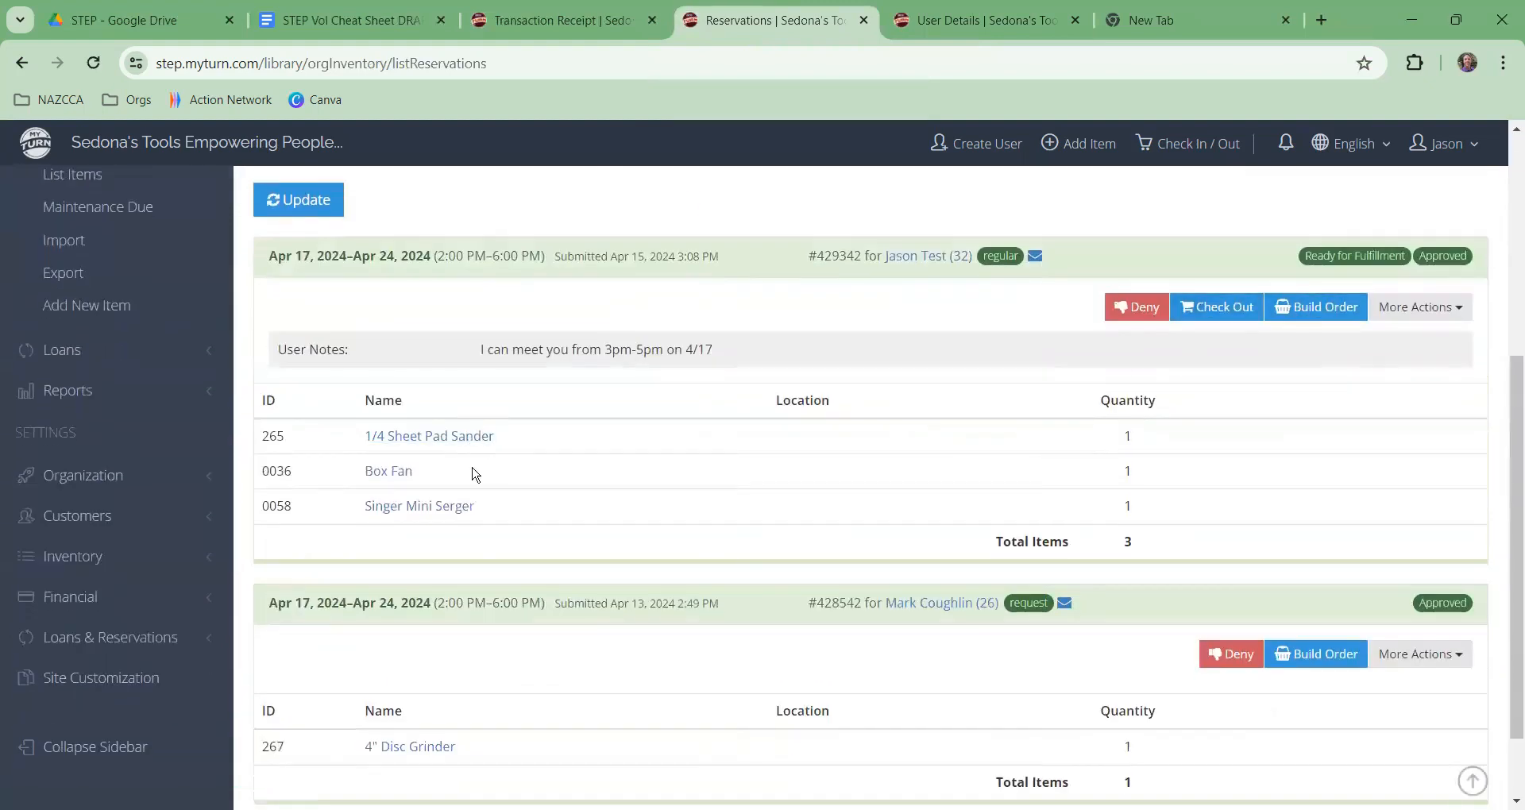
{"action": "left_click", "coordinate": [1336, 318]}
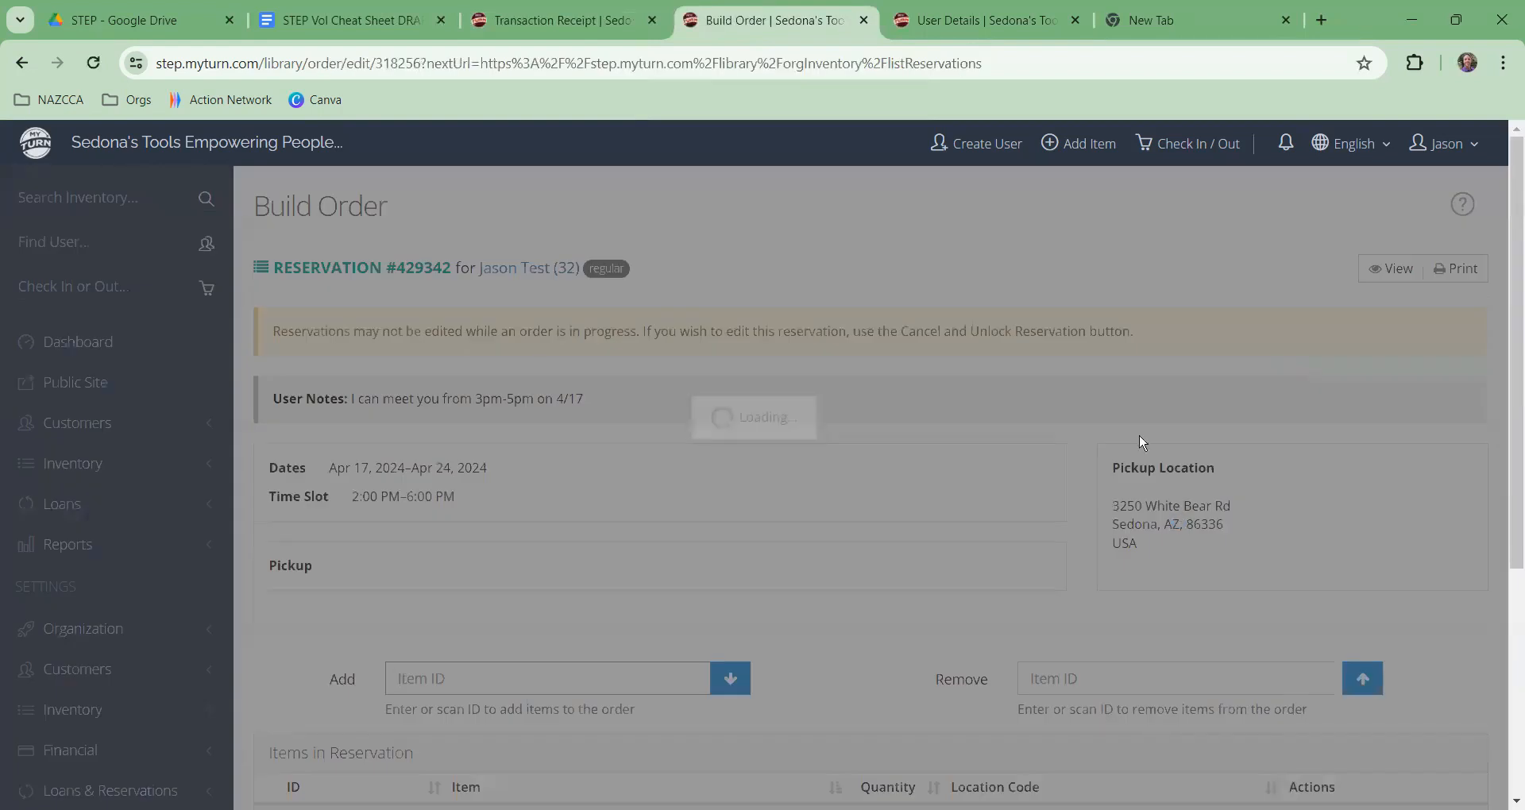
{"action": "scroll", "coordinate": [372, 568], "scroll_direction": "down", "scroll_amount": 5}
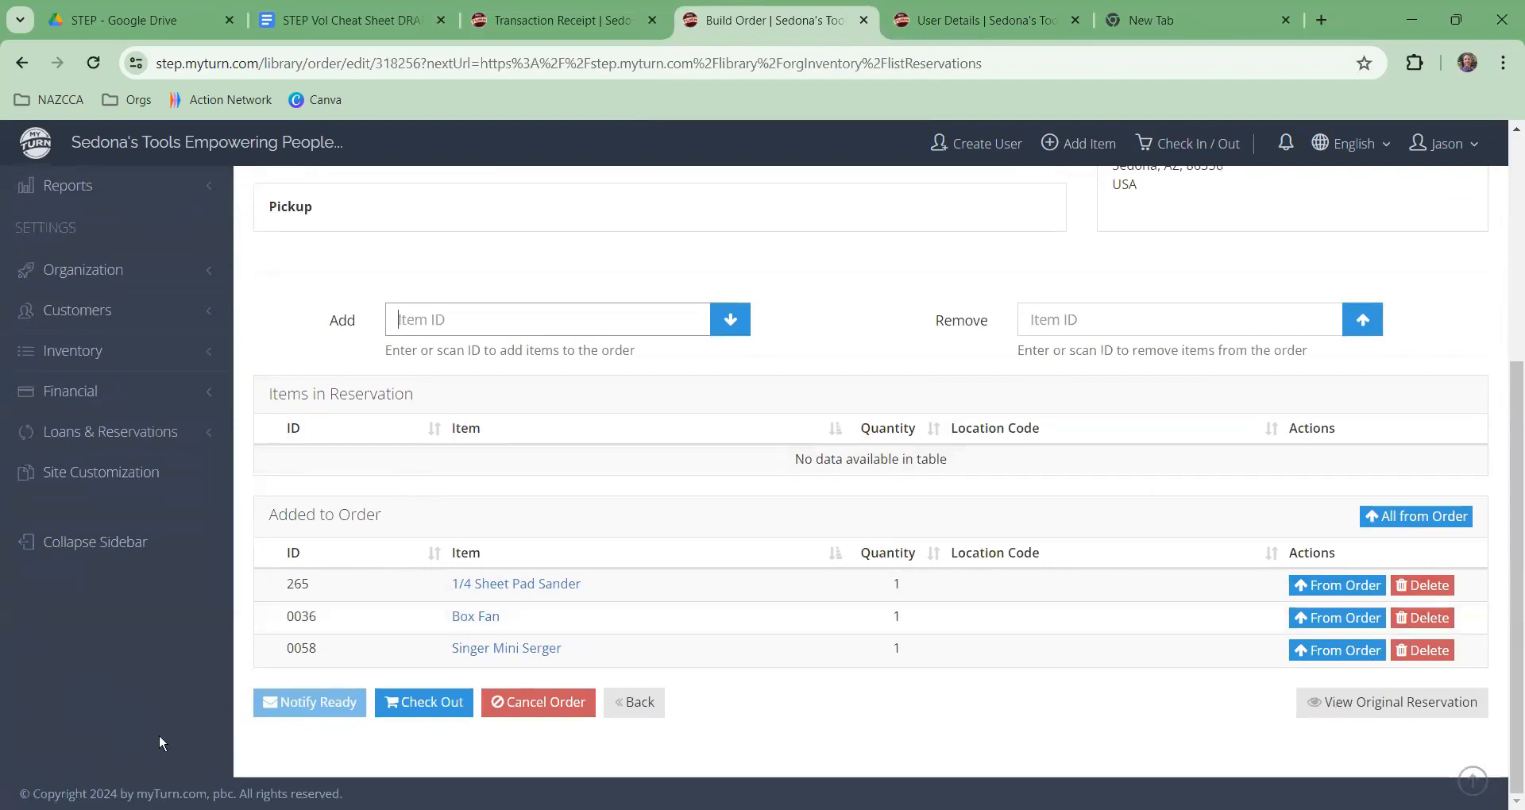
Step: Check out the box fan, serger and sander due 4/24/2024 at $0.00 and record the transaction
{"action": "left_click", "coordinate": [447, 717]}
{"action": "scroll", "coordinate": [567, 465], "scroll_direction": "down", "scroll_amount": 3}
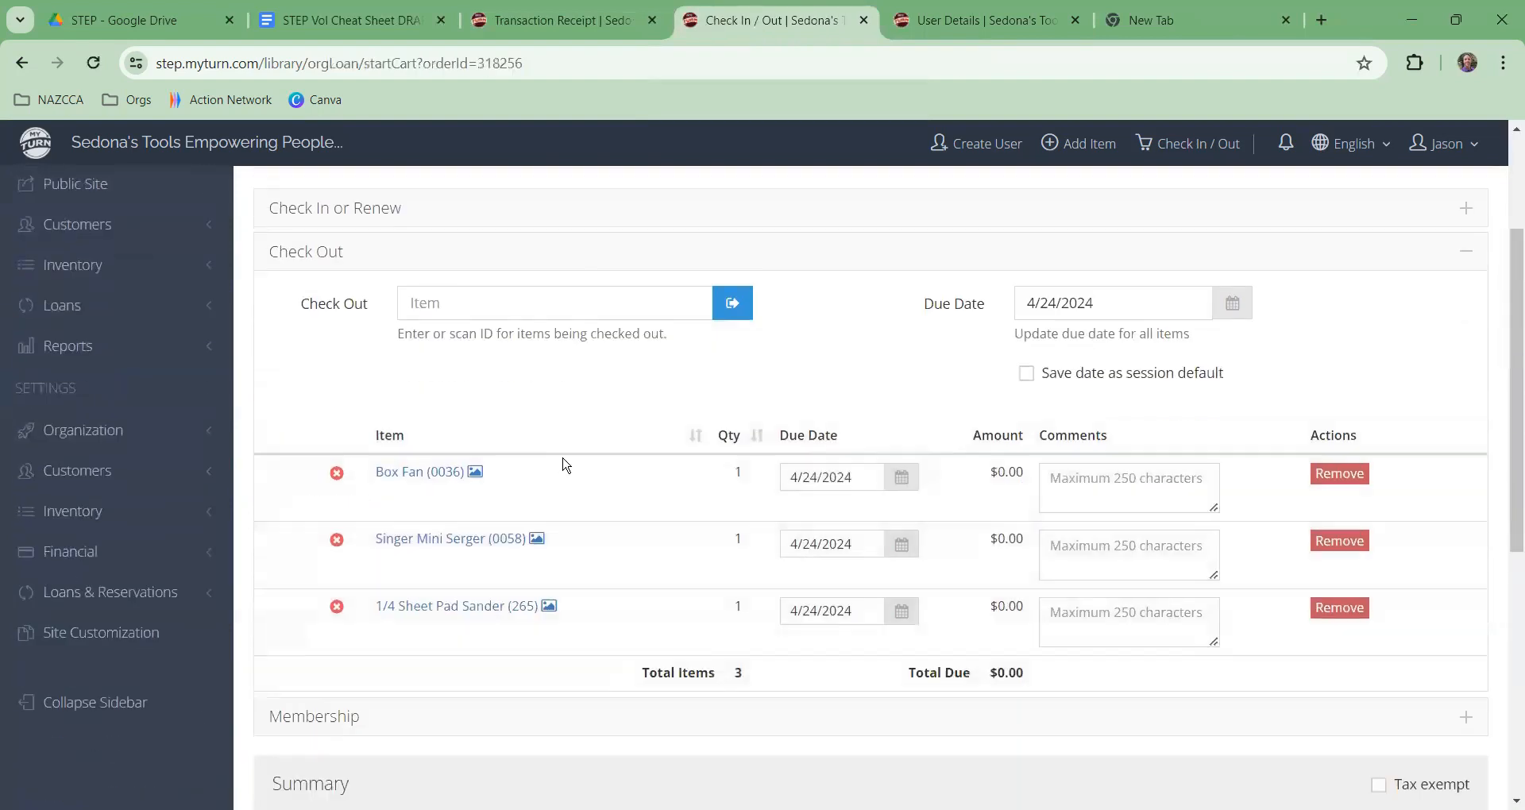
{"action": "scroll", "coordinate": [891, 360], "scroll_direction": "down", "scroll_amount": 1}
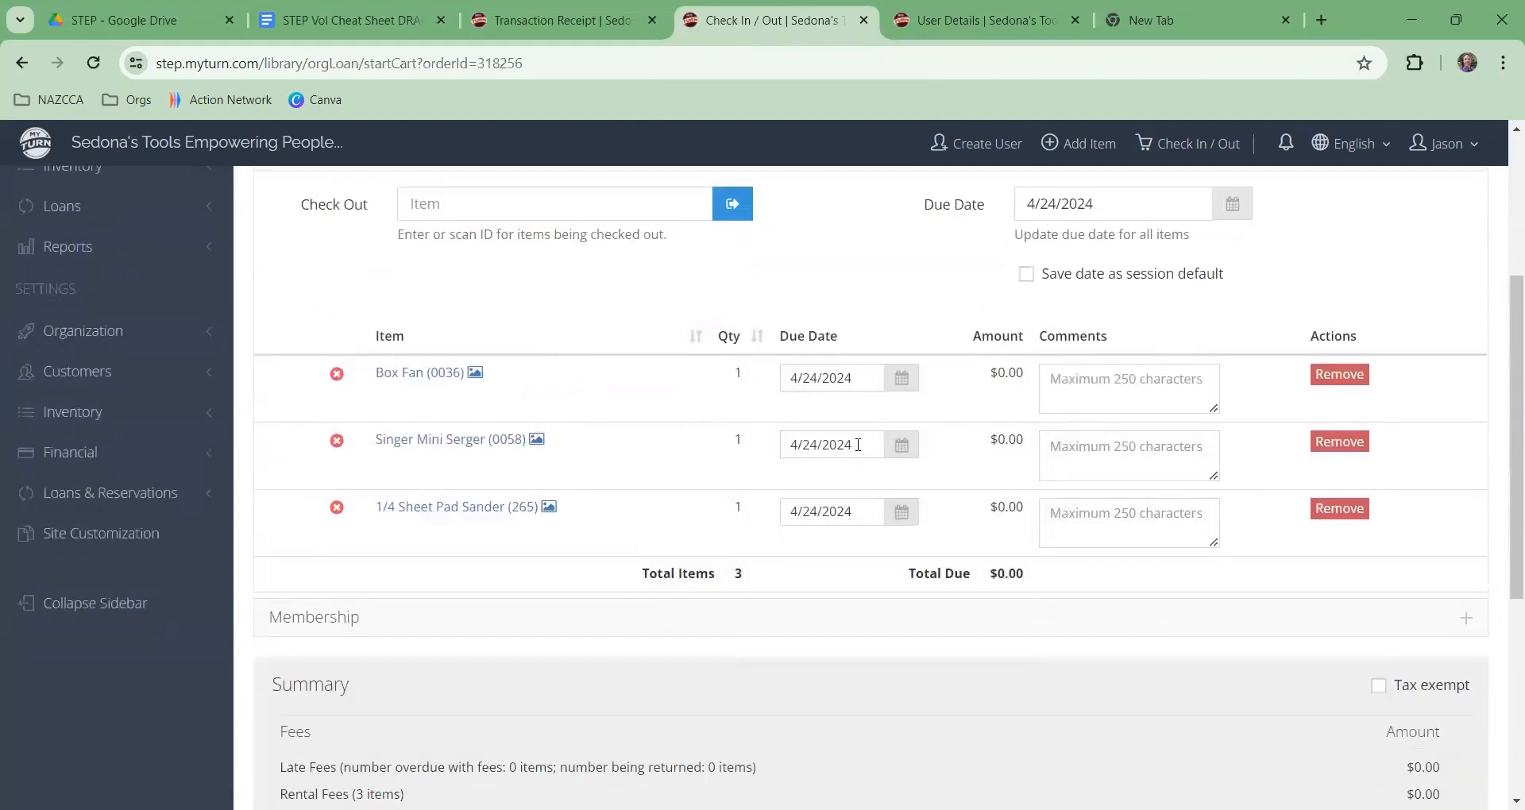
{"action": "scroll", "coordinate": [647, 361], "scroll_direction": "up", "scroll_amount": 2}
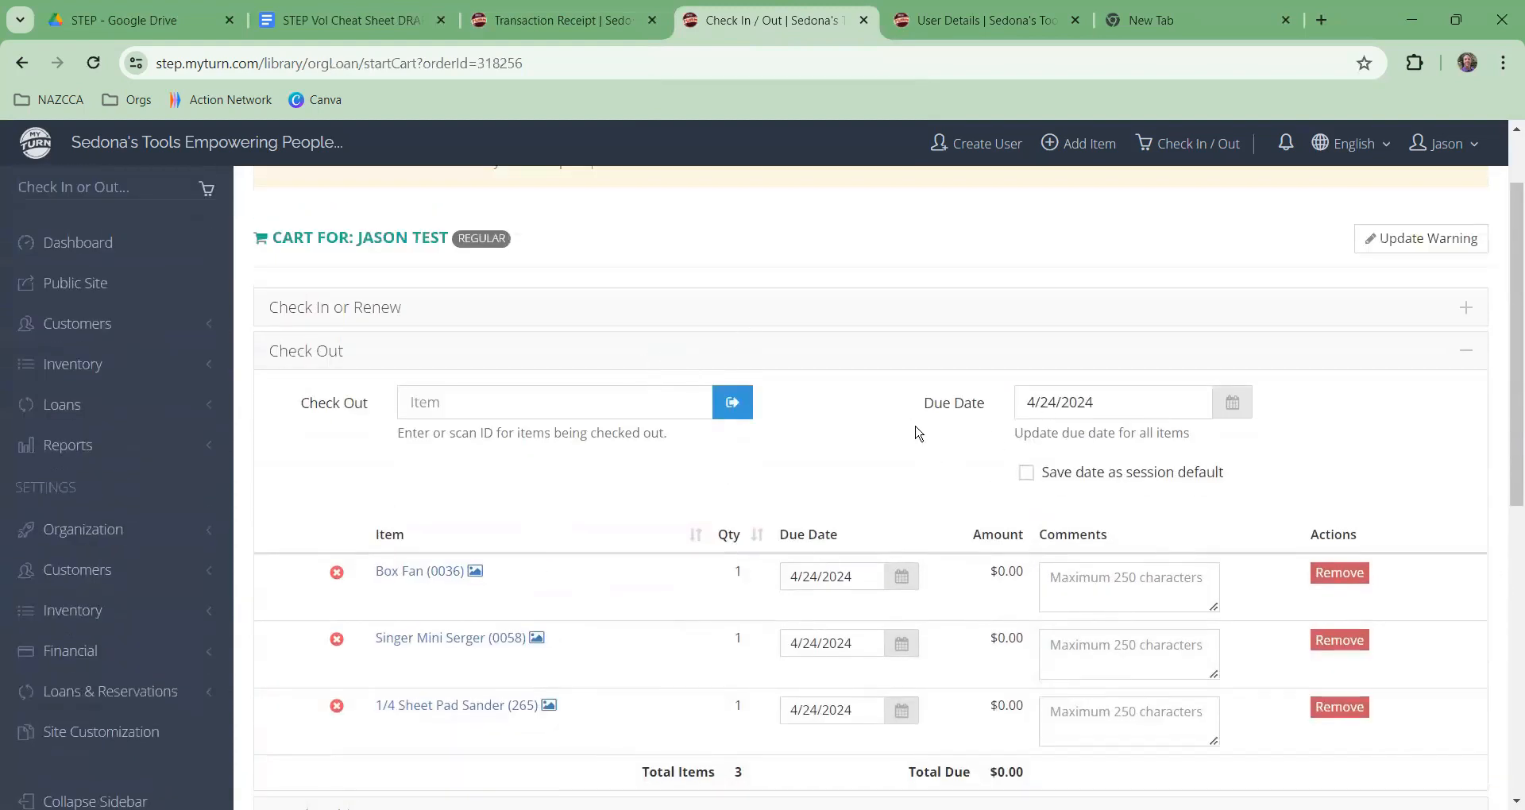
{"action": "scroll", "coordinate": [892, 436], "scroll_direction": "down", "scroll_amount": 3}
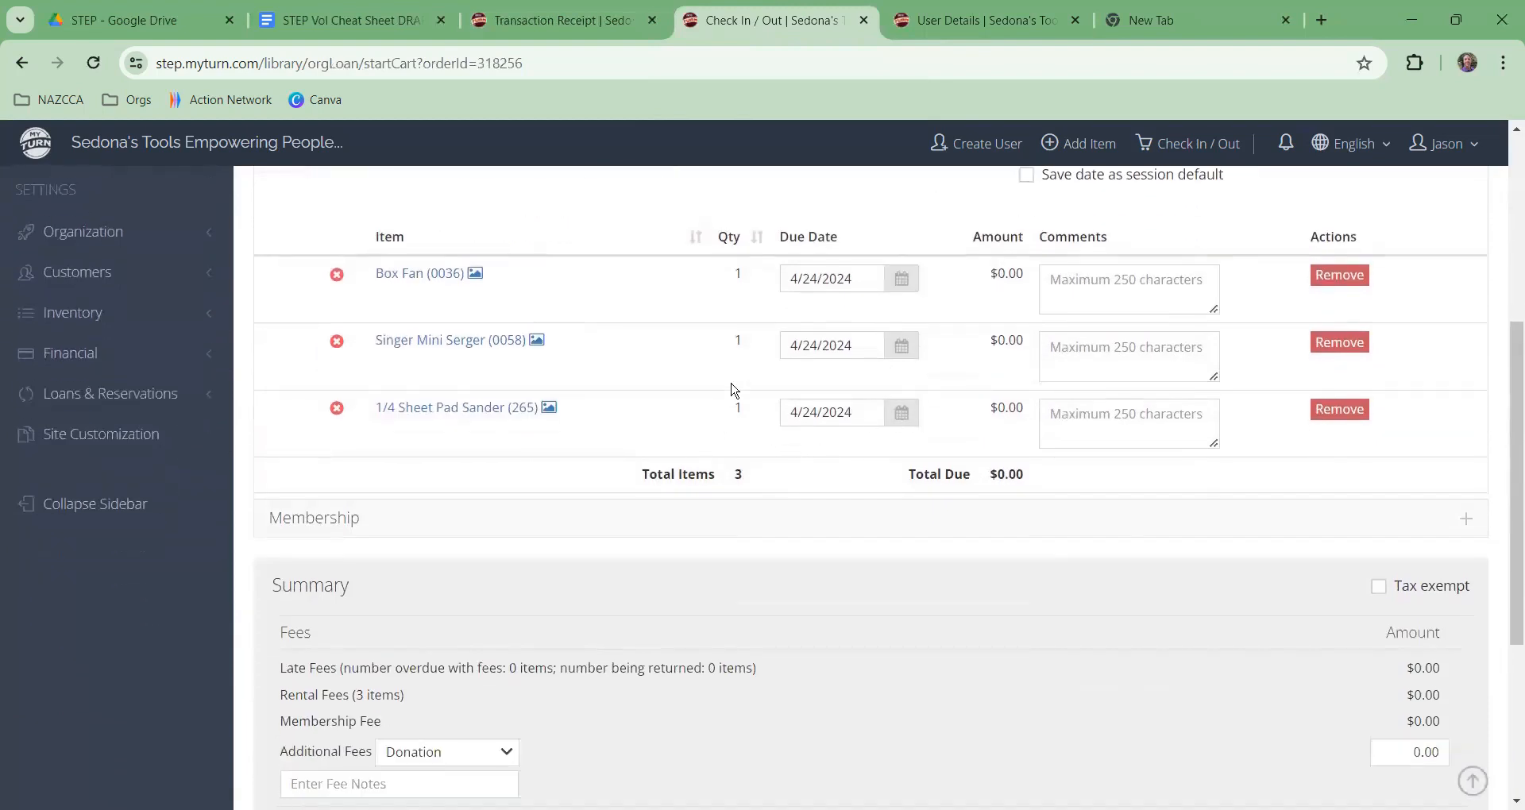
{"action": "scroll", "coordinate": [748, 406], "scroll_direction": "up", "scroll_amount": 1}
{"action": "scroll", "coordinate": [748, 413], "scroll_direction": "down", "scroll_amount": 3}
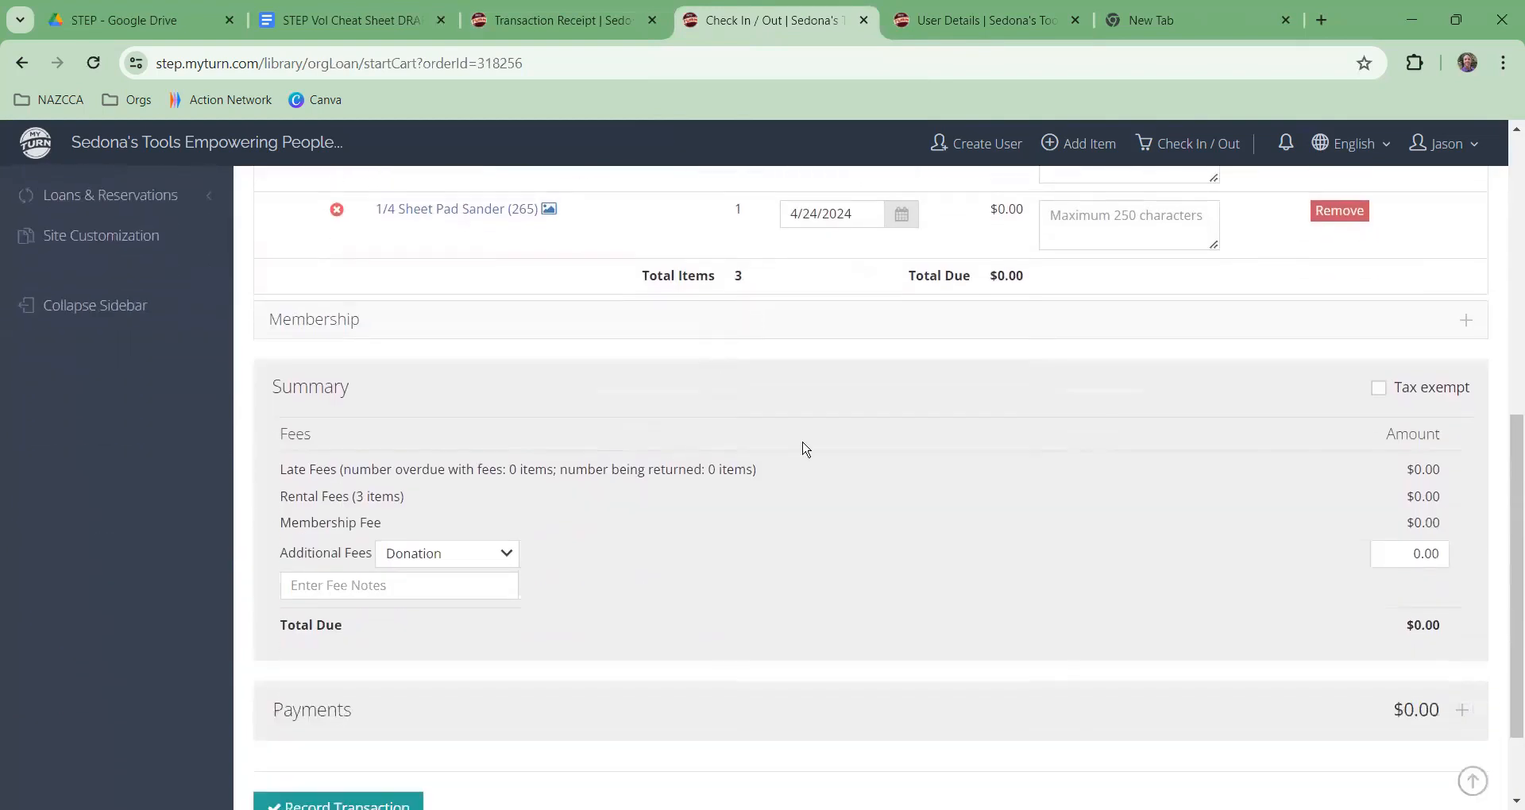
{"action": "scroll", "coordinate": [808, 447], "scroll_direction": "down", "scroll_amount": 1}
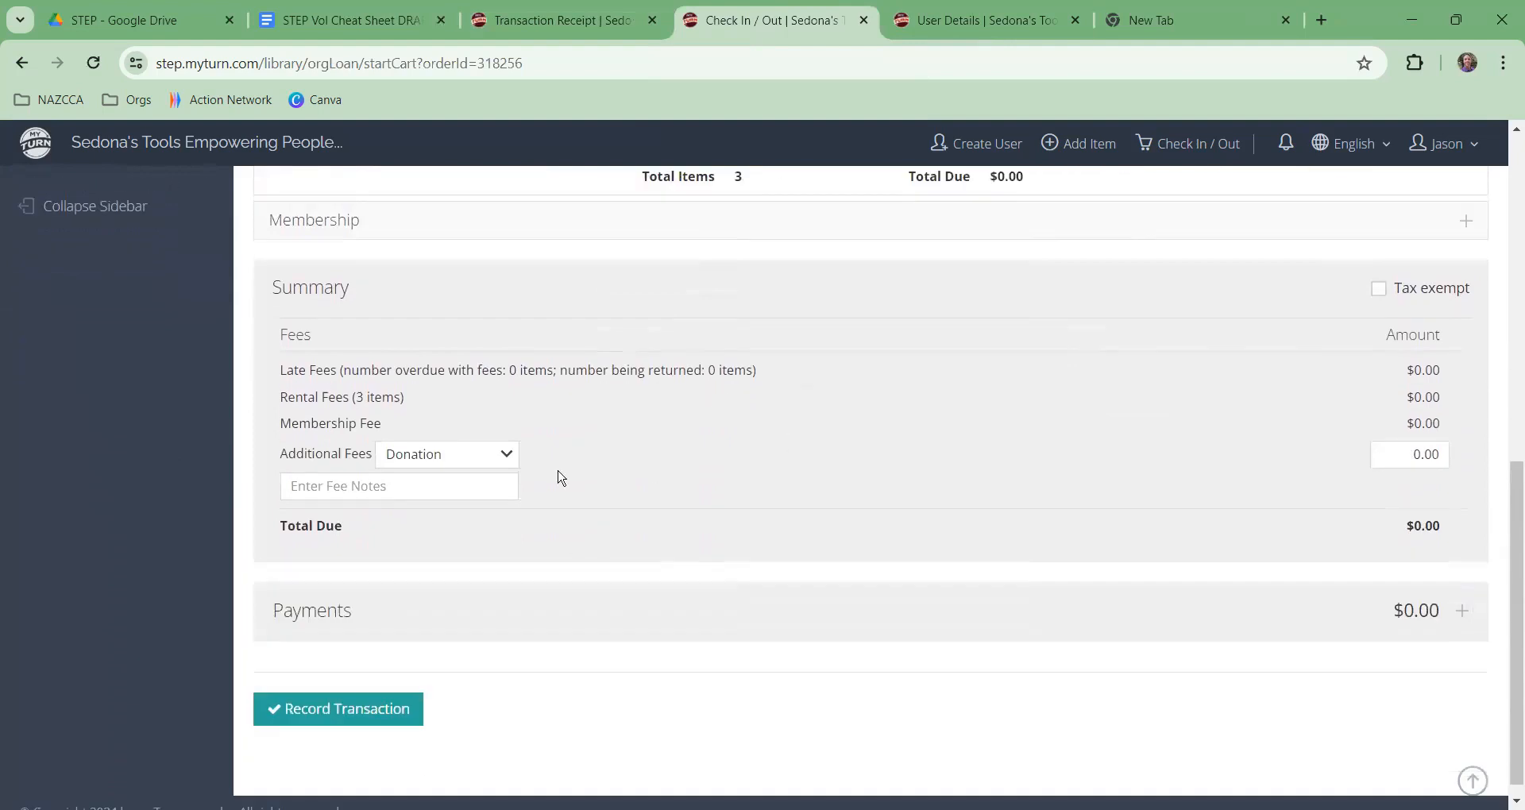
{"action": "scroll", "coordinate": [413, 683], "scroll_direction": "up", "scroll_amount": 1}
{"action": "scroll", "coordinate": [374, 711], "scroll_direction": "down", "scroll_amount": 1}
{"action": "left_click", "coordinate": [344, 702]}
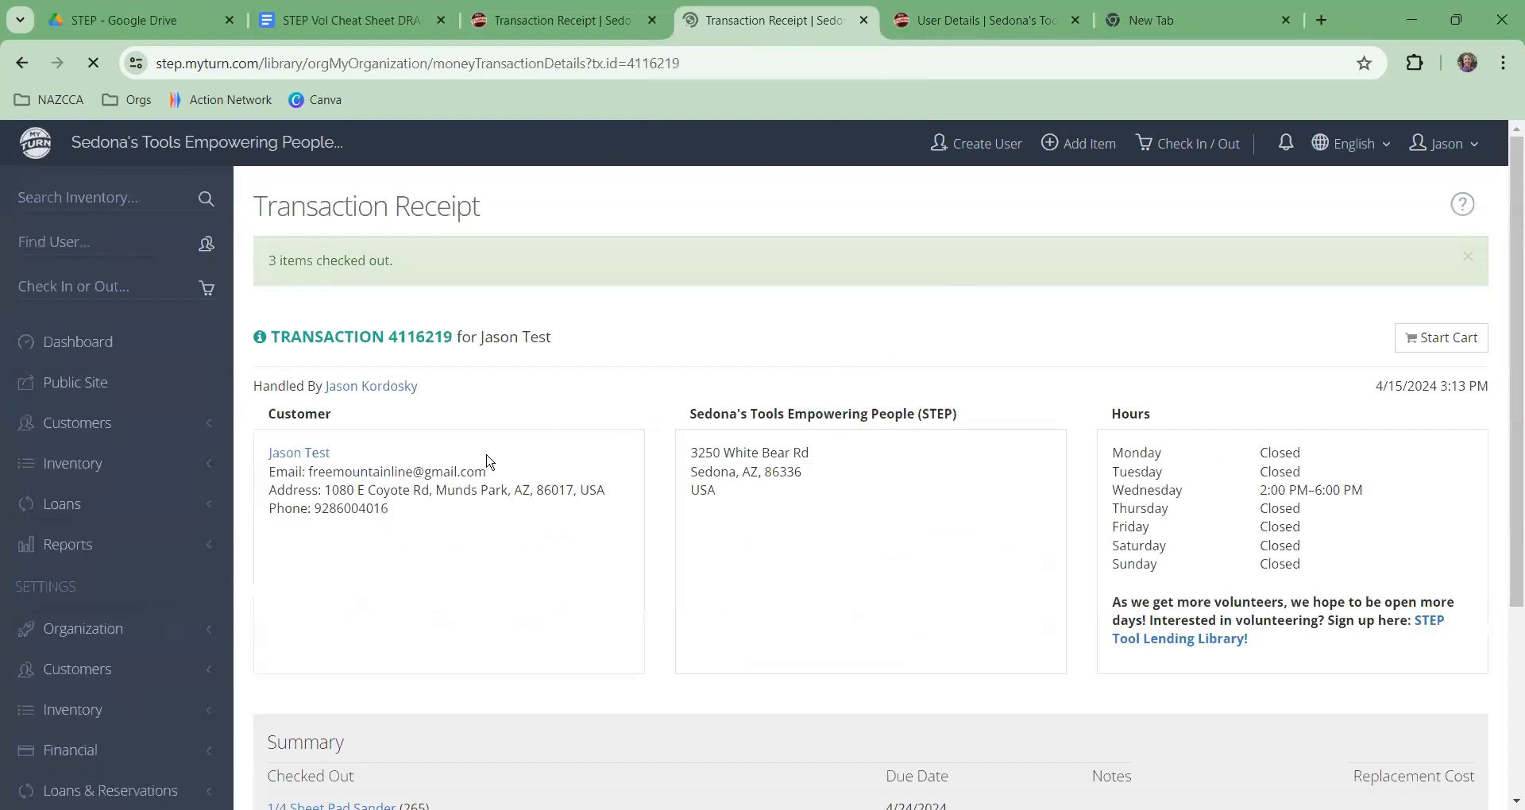
Step: Review the receipt for the three items due 4/24/2024, then return to the Admin Dashboard
{"action": "scroll", "coordinate": [1028, 467], "scroll_direction": "down", "scroll_amount": 2}
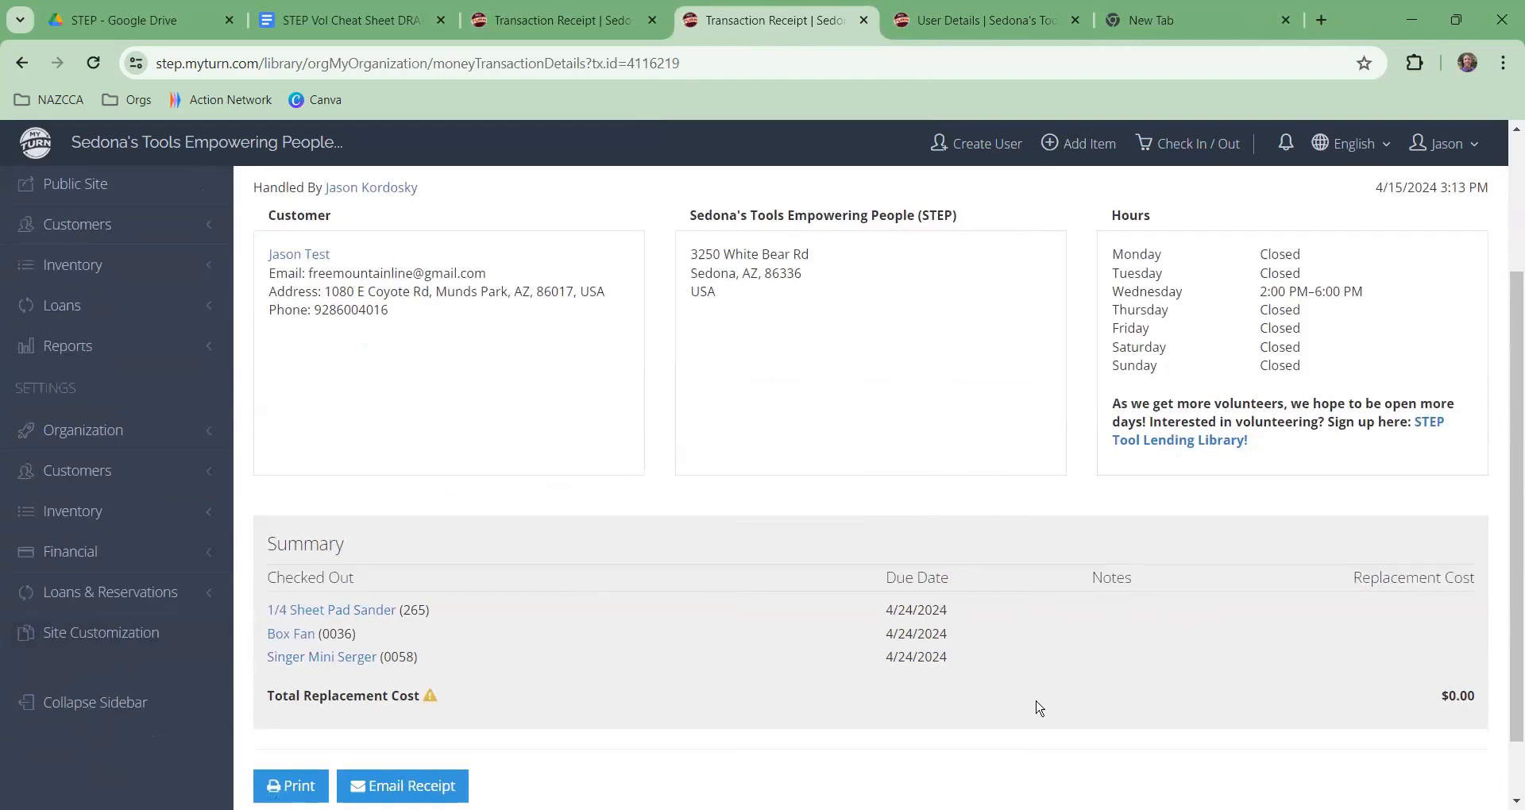
{"action": "scroll", "coordinate": [939, 634], "scroll_direction": "up", "scroll_amount": 3}
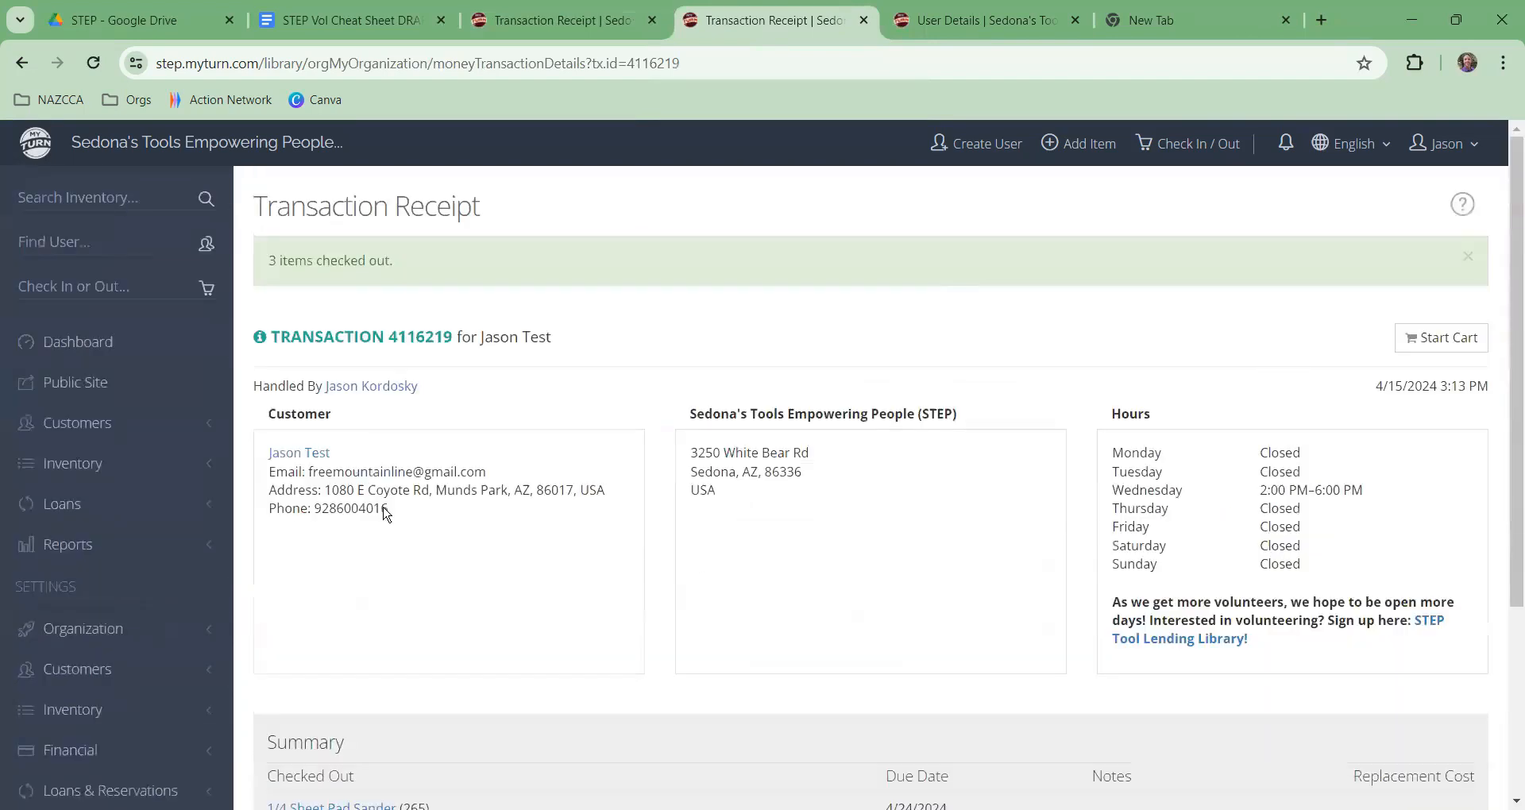
{"action": "left_click", "coordinate": [84, 348]}
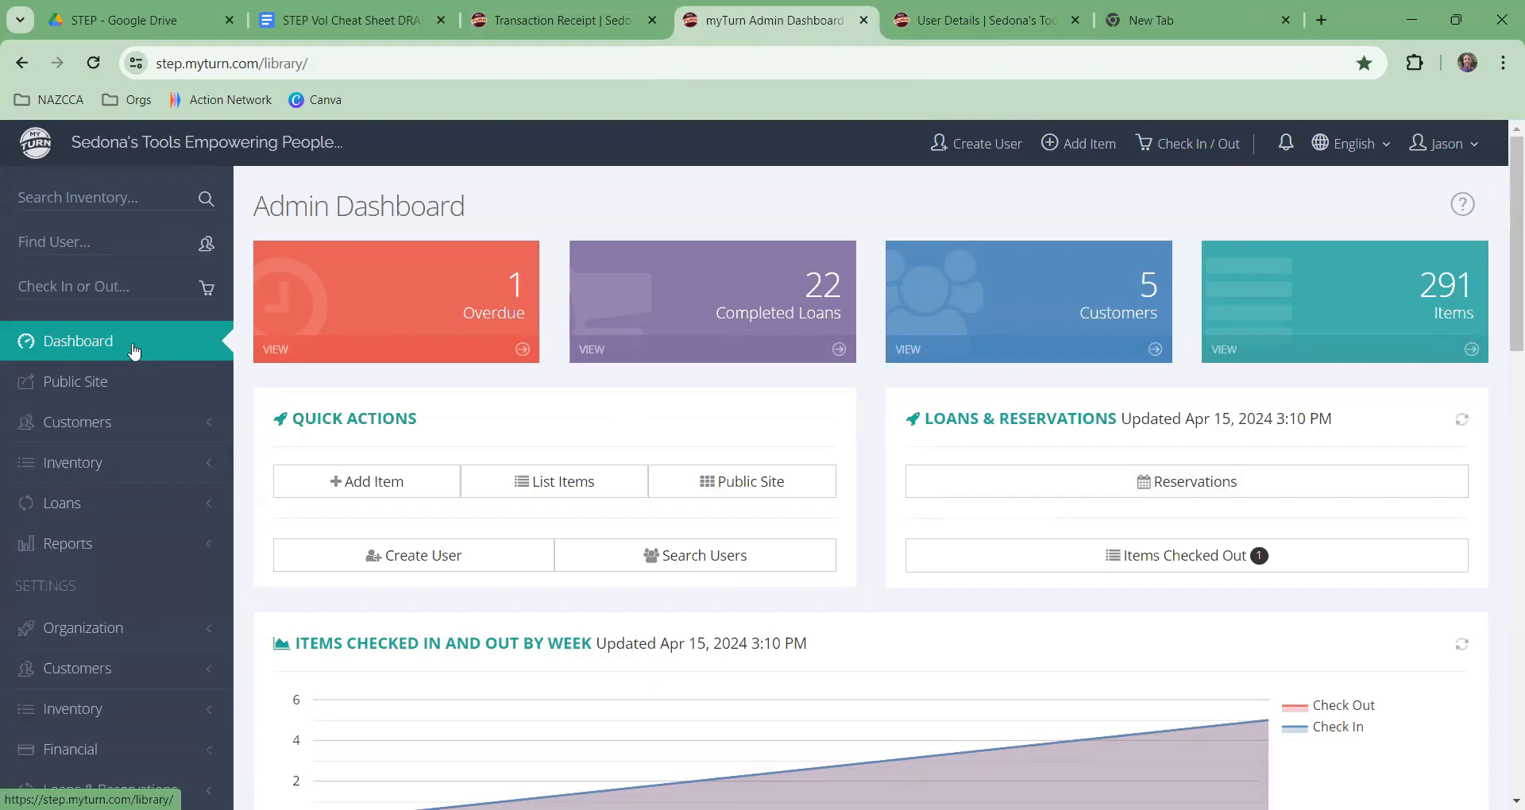
Step: Open the Items Checked Out report and start checking in the borrower's Box Fan
{"action": "left_click", "coordinate": [1140, 569]}
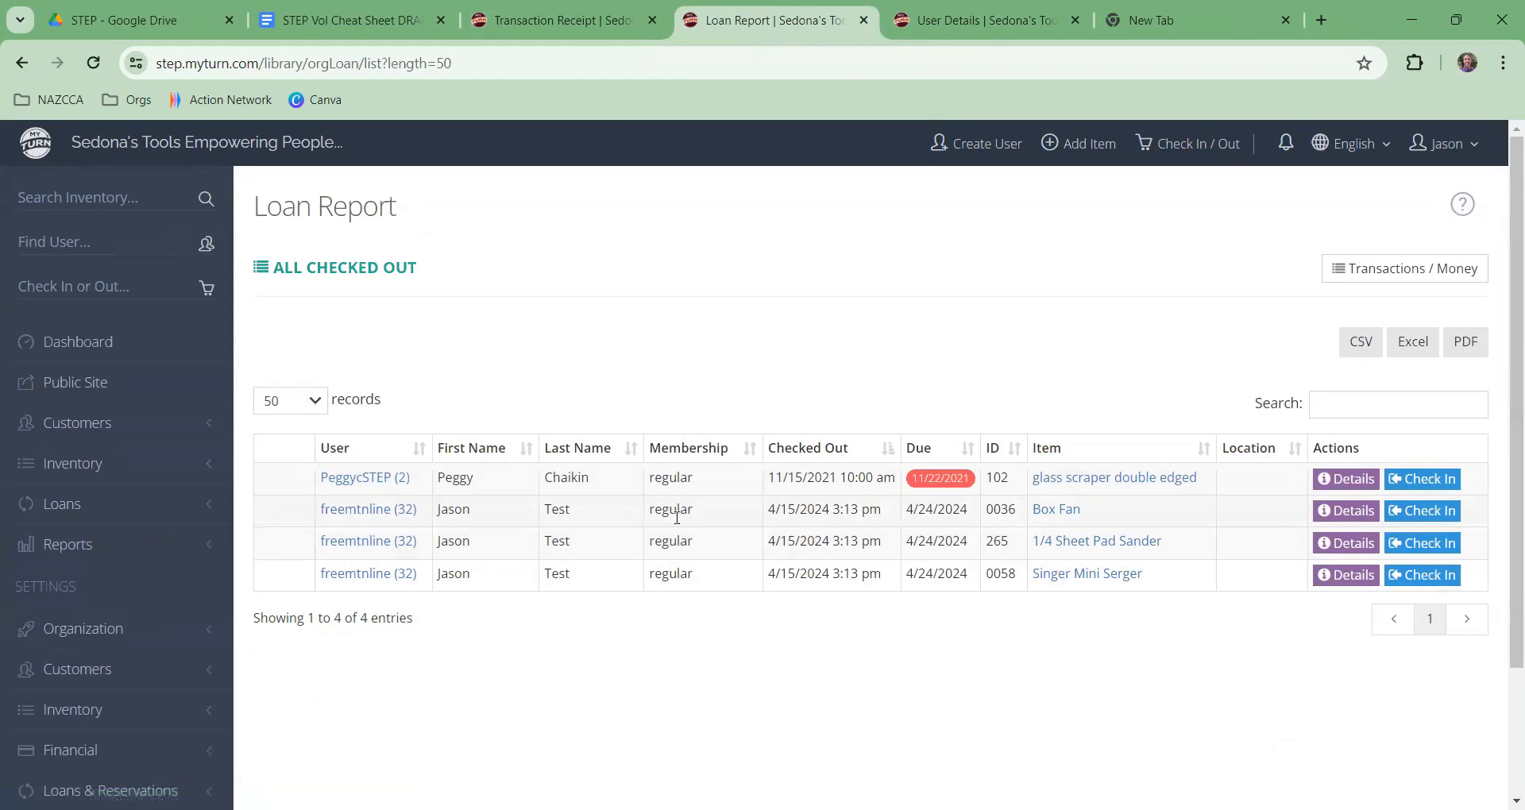
{"action": "left_click", "coordinate": [1407, 514]}
Step: Toggle the Box Fan's check-in checkbox and queue a renewal of the Box Fan loan
{"action": "scroll", "coordinate": [875, 467], "scroll_direction": "down", "scroll_amount": 1}
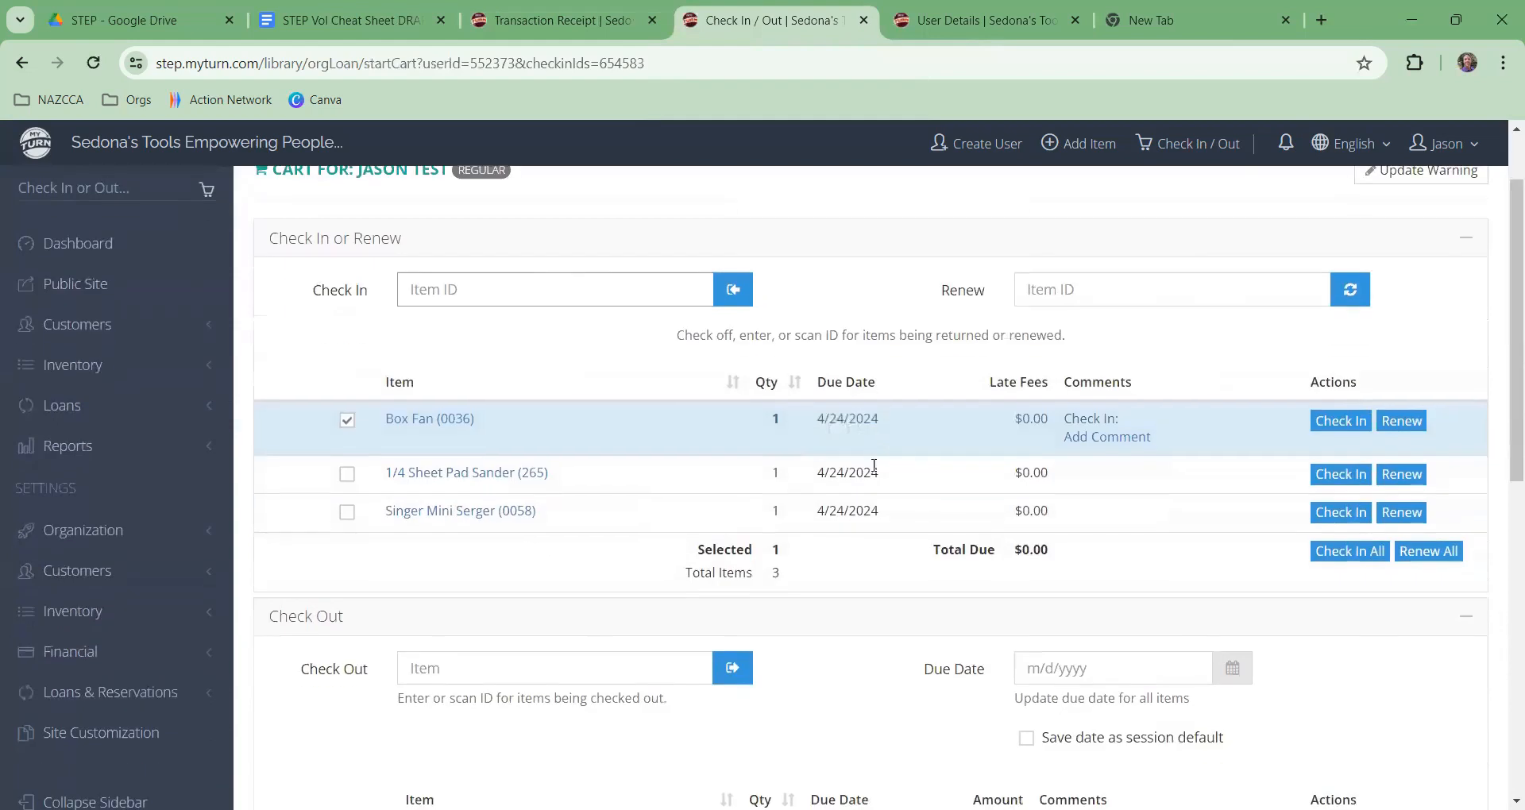
{"action": "left_click", "coordinate": [342, 421]}
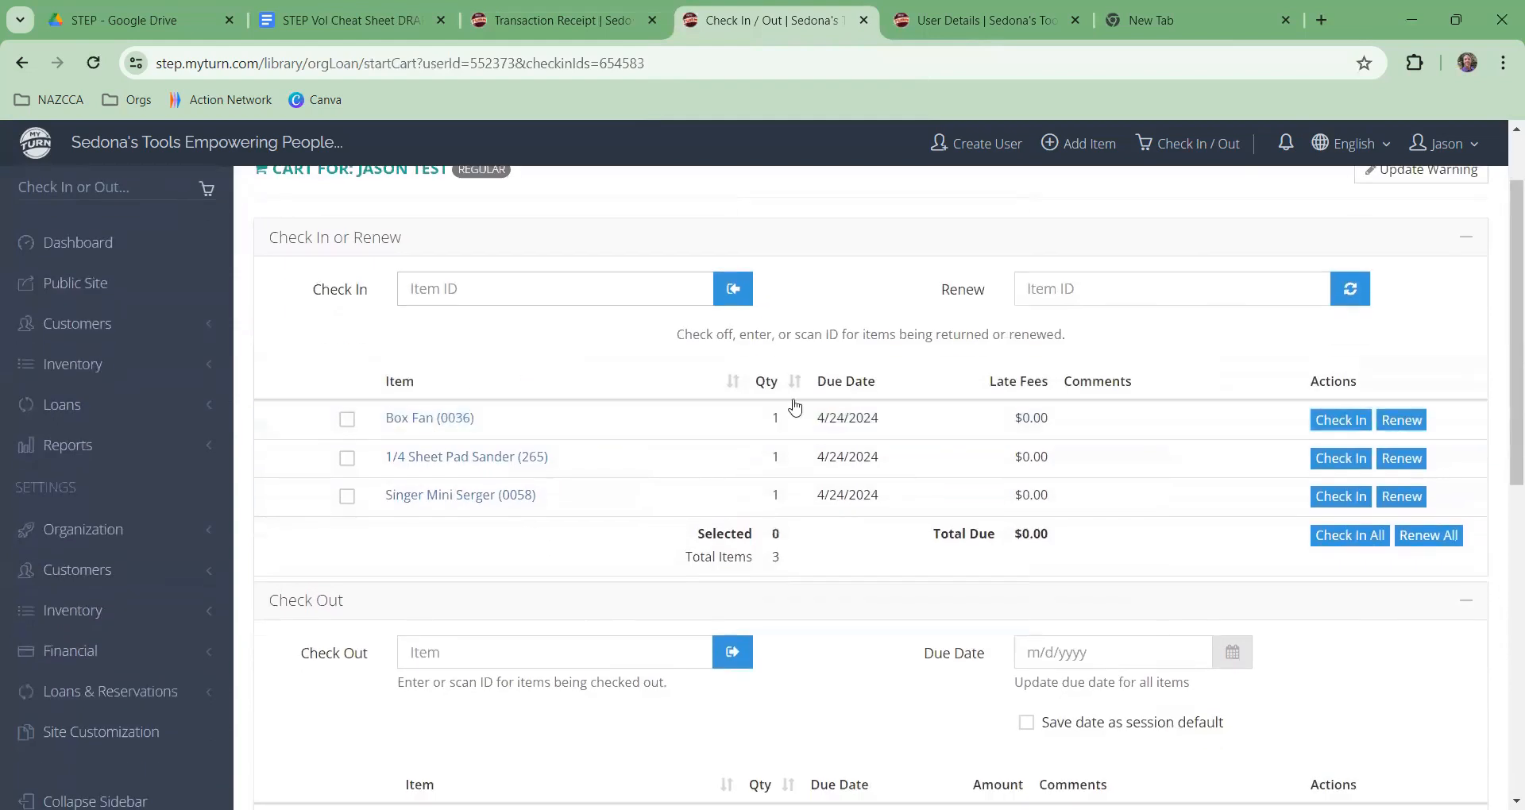
{"action": "left_click", "coordinate": [347, 420]}
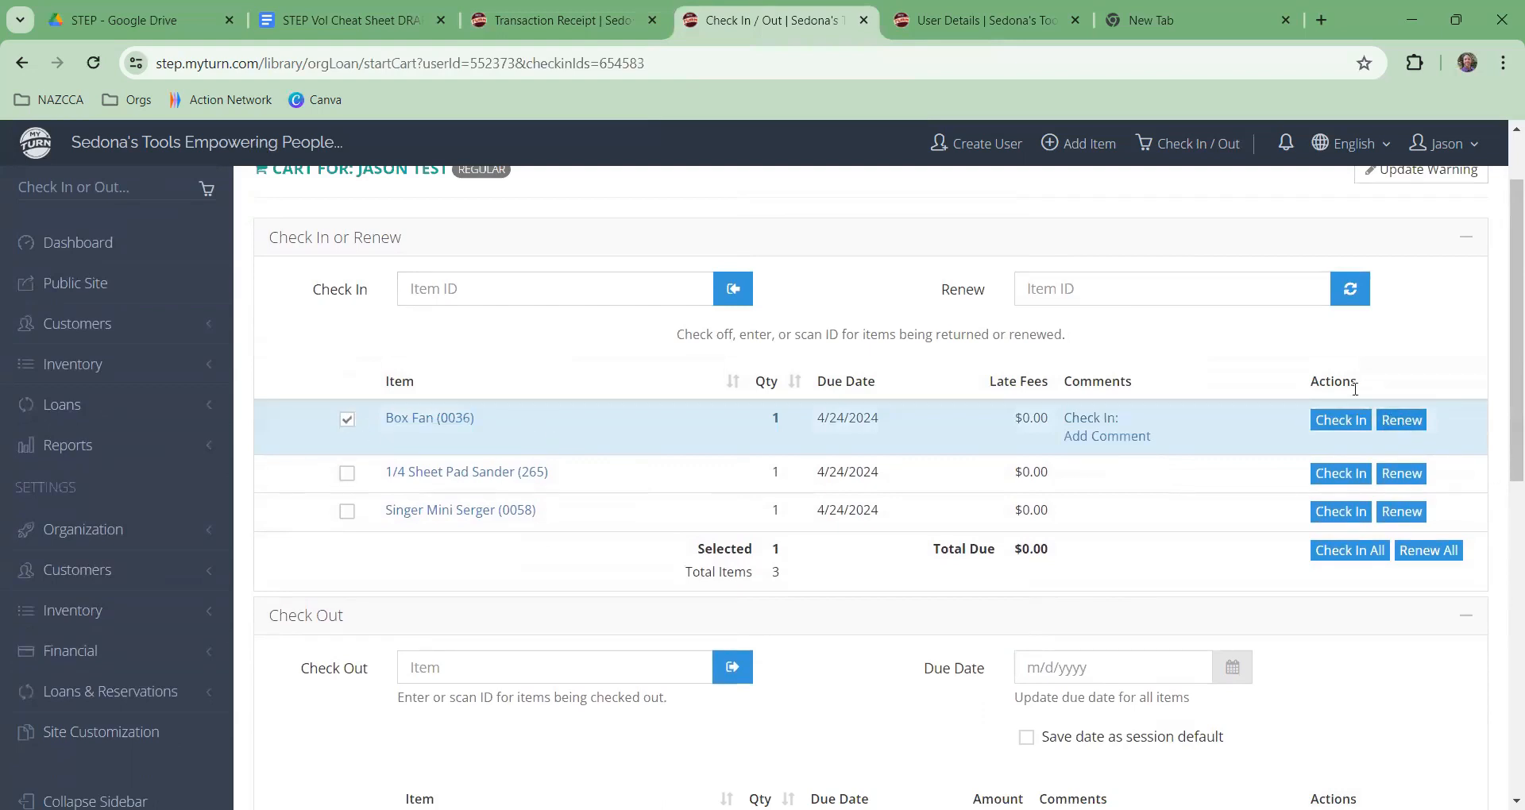
{"action": "left_click", "coordinate": [1400, 421]}
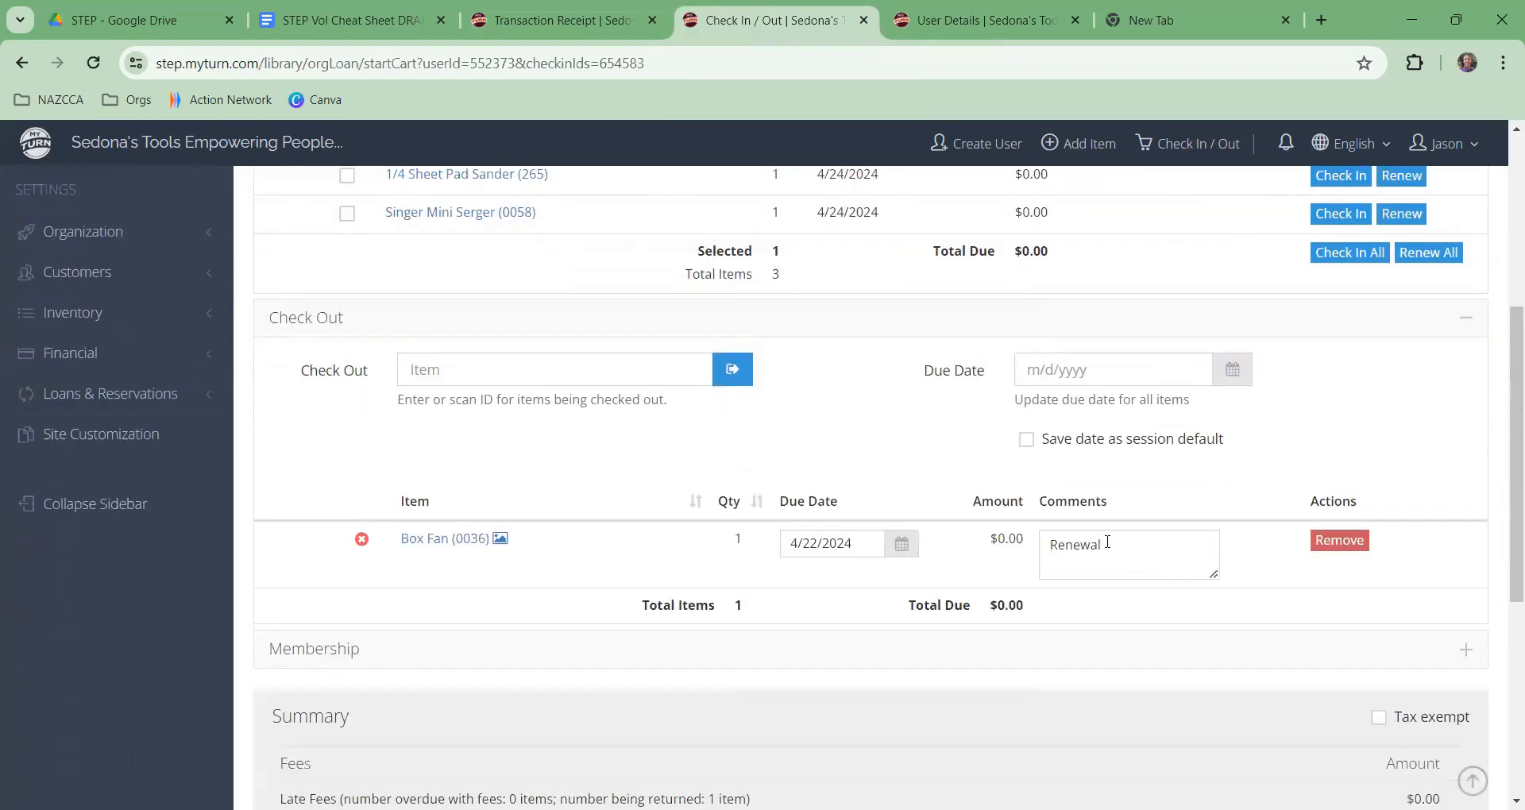
Step: Select and check in the 1/4 Sheet Pad Sander, then select the Singer Mini Serger
{"action": "scroll", "coordinate": [534, 413], "scroll_direction": "up", "scroll_amount": 1}
{"action": "left_click", "coordinate": [347, 274]}
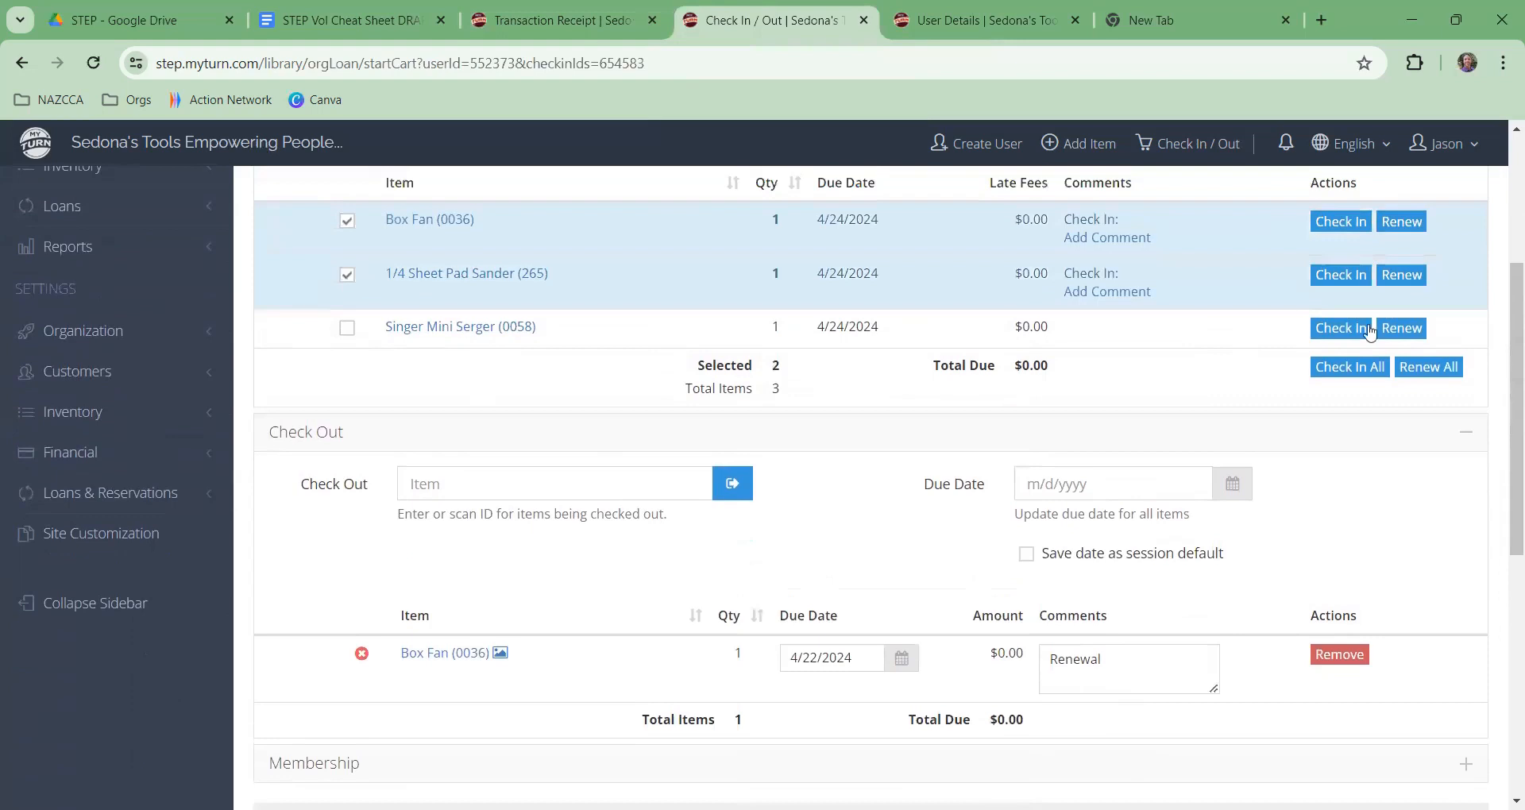
{"action": "left_click", "coordinate": [1354, 278]}
{"action": "scroll", "coordinate": [1283, 326], "scroll_direction": "down", "scroll_amount": 2}
{"action": "scroll", "coordinate": [1350, 278], "scroll_direction": "up", "scroll_amount": 2}
{"action": "scroll", "coordinate": [1298, 349], "scroll_direction": "down", "scroll_amount": 1}
{"action": "scroll", "coordinate": [1250, 381], "scroll_direction": "up", "scroll_amount": 1}
{"action": "left_click", "coordinate": [1353, 329]}
{"action": "scroll", "coordinate": [1232, 384], "scroll_direction": "down", "scroll_amount": 2}
{"action": "scroll", "coordinate": [830, 556], "scroll_direction": "up", "scroll_amount": 3}
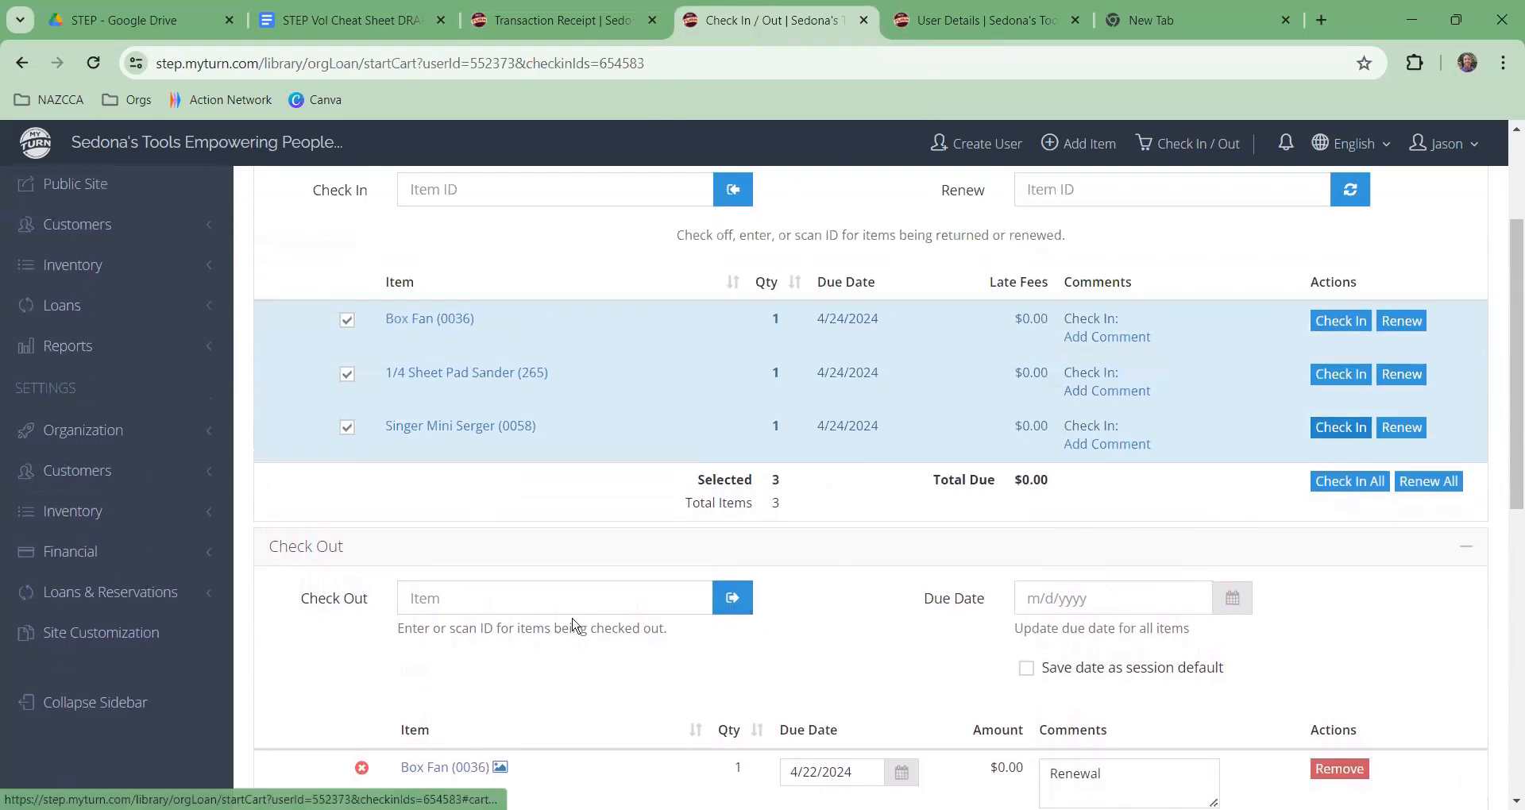
{"action": "scroll", "coordinate": [609, 538], "scroll_direction": "down", "scroll_amount": 2}
{"action": "scroll", "coordinate": [602, 479], "scroll_direction": "up", "scroll_amount": 1}
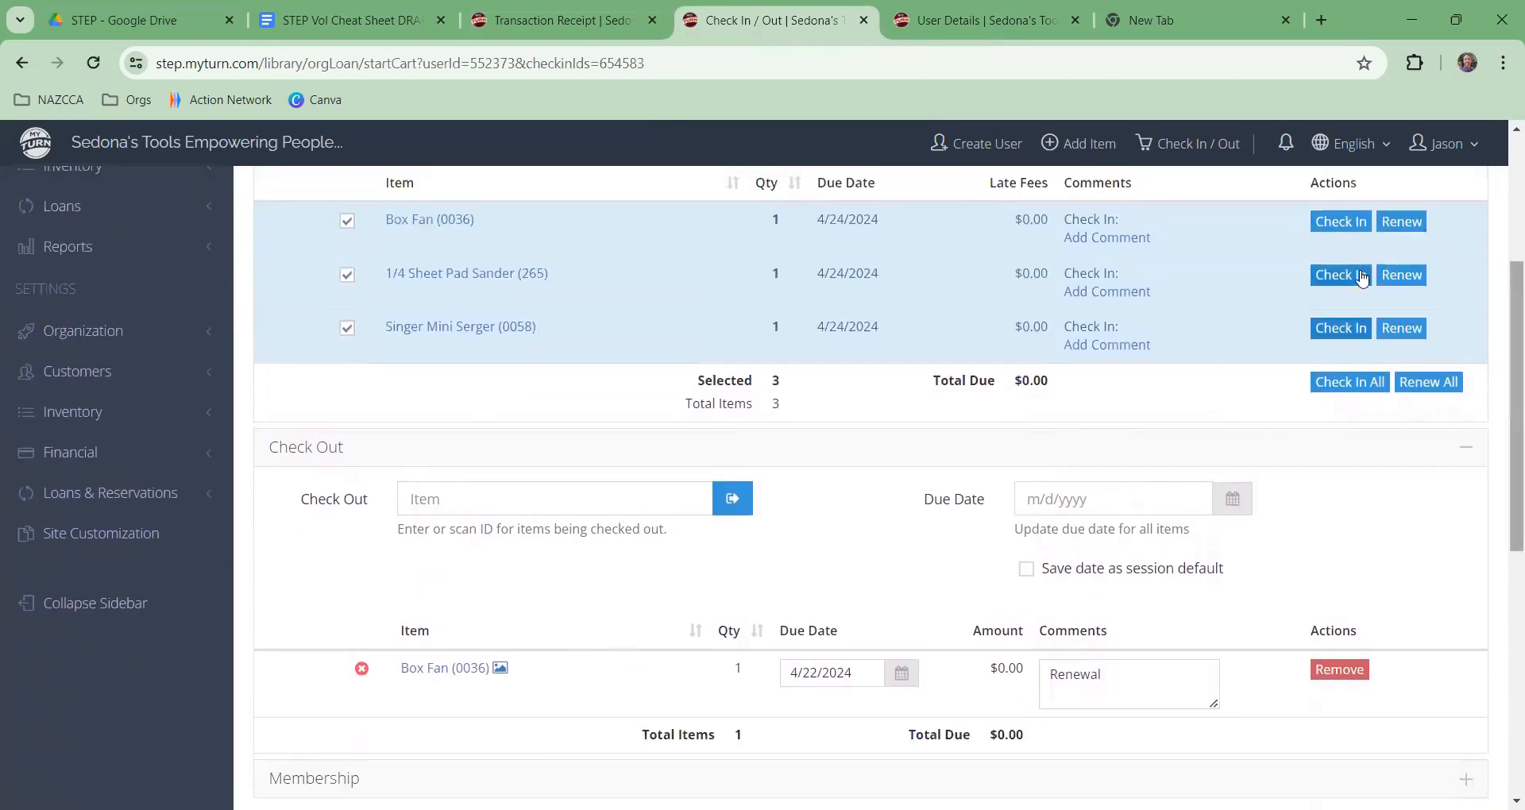
Step: Mark all three items for check-in, clear each checkbox, then mark all three again
{"action": "left_click", "coordinate": [1332, 387]}
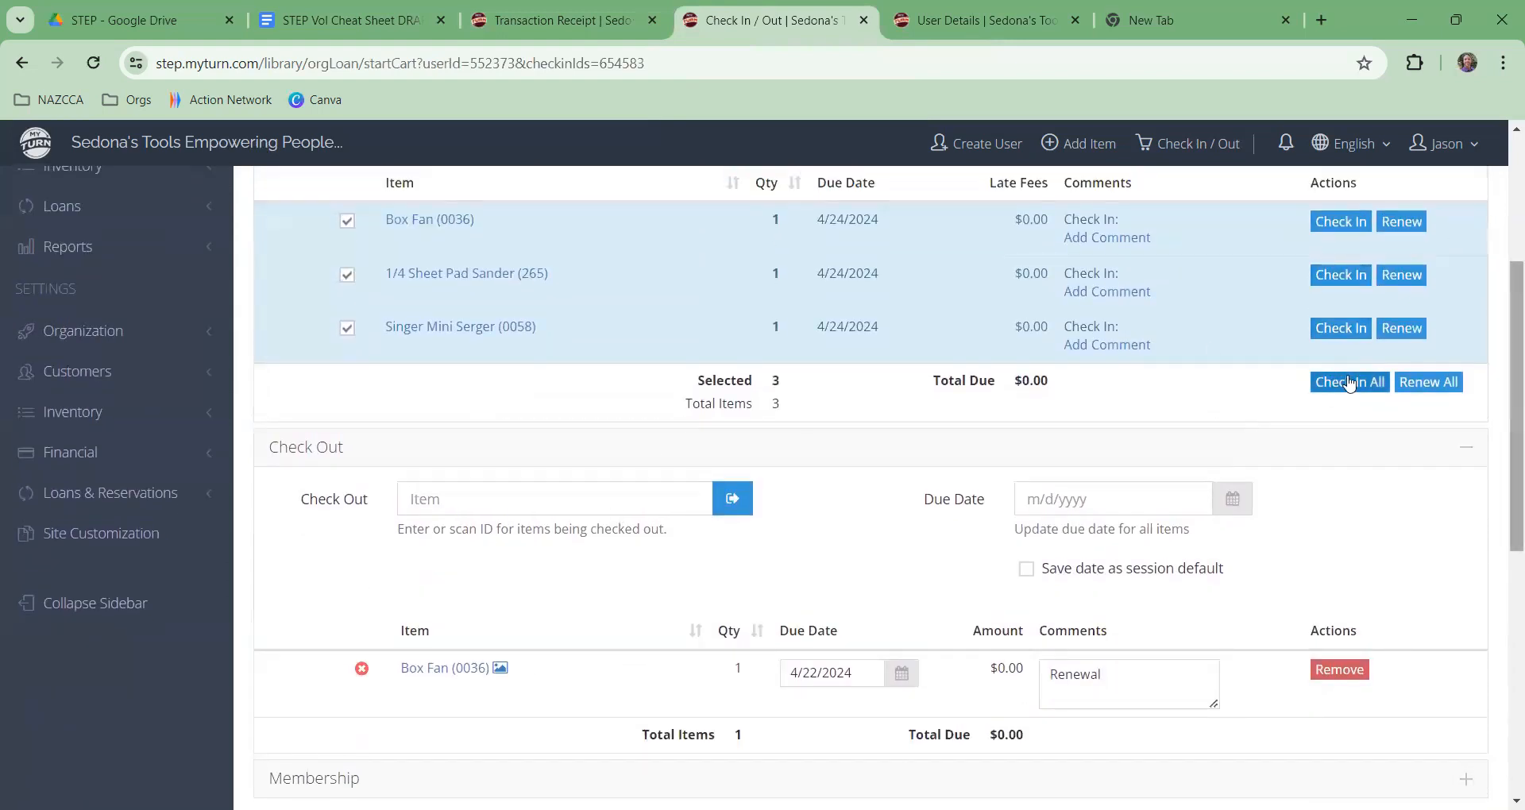
{"action": "scroll", "coordinate": [794, 317], "scroll_direction": "up", "scroll_amount": 3}
{"action": "left_click", "coordinate": [348, 476]}
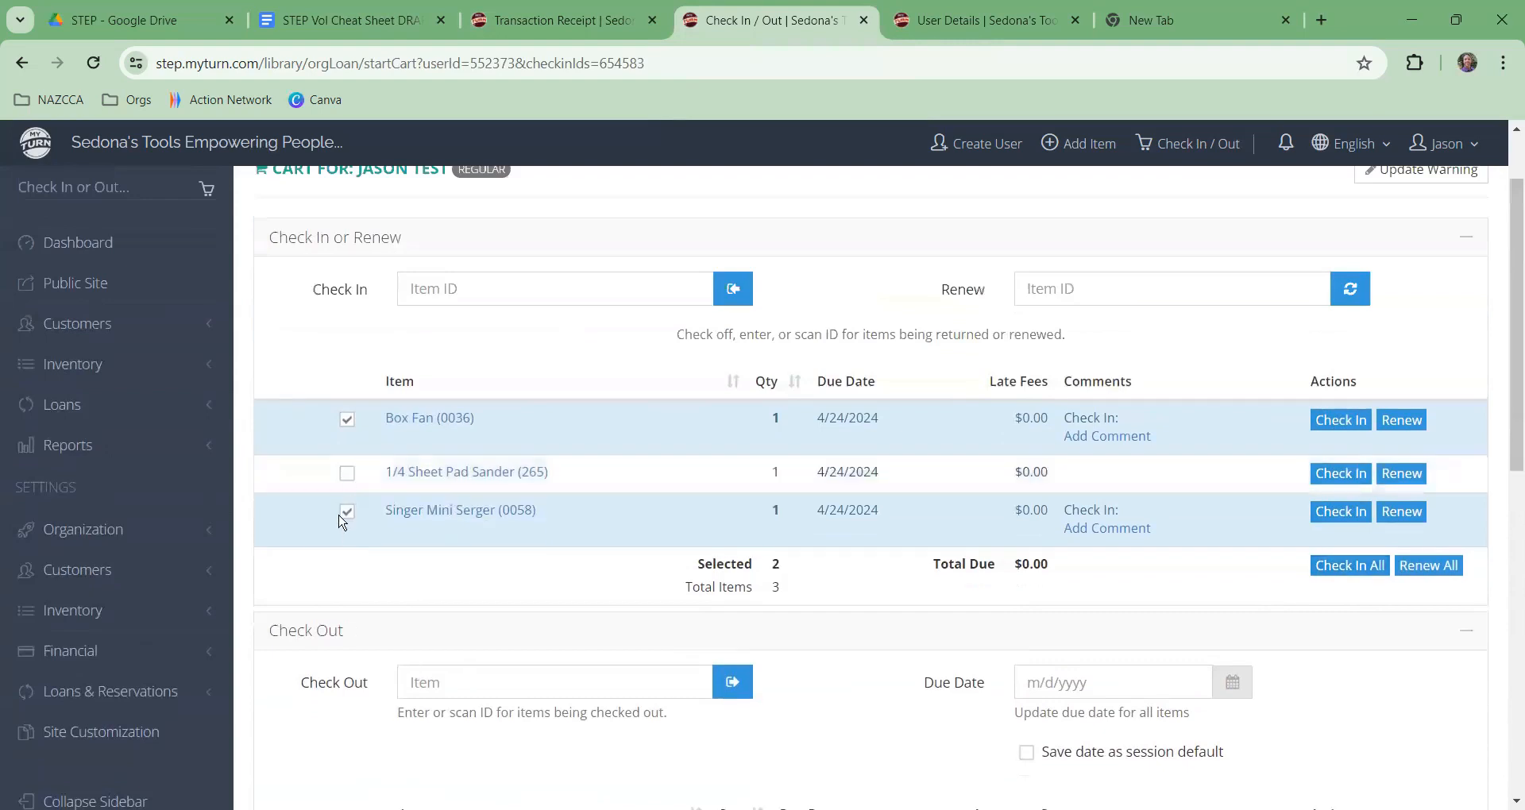
{"action": "left_click", "coordinate": [347, 520]}
{"action": "left_click", "coordinate": [346, 421]}
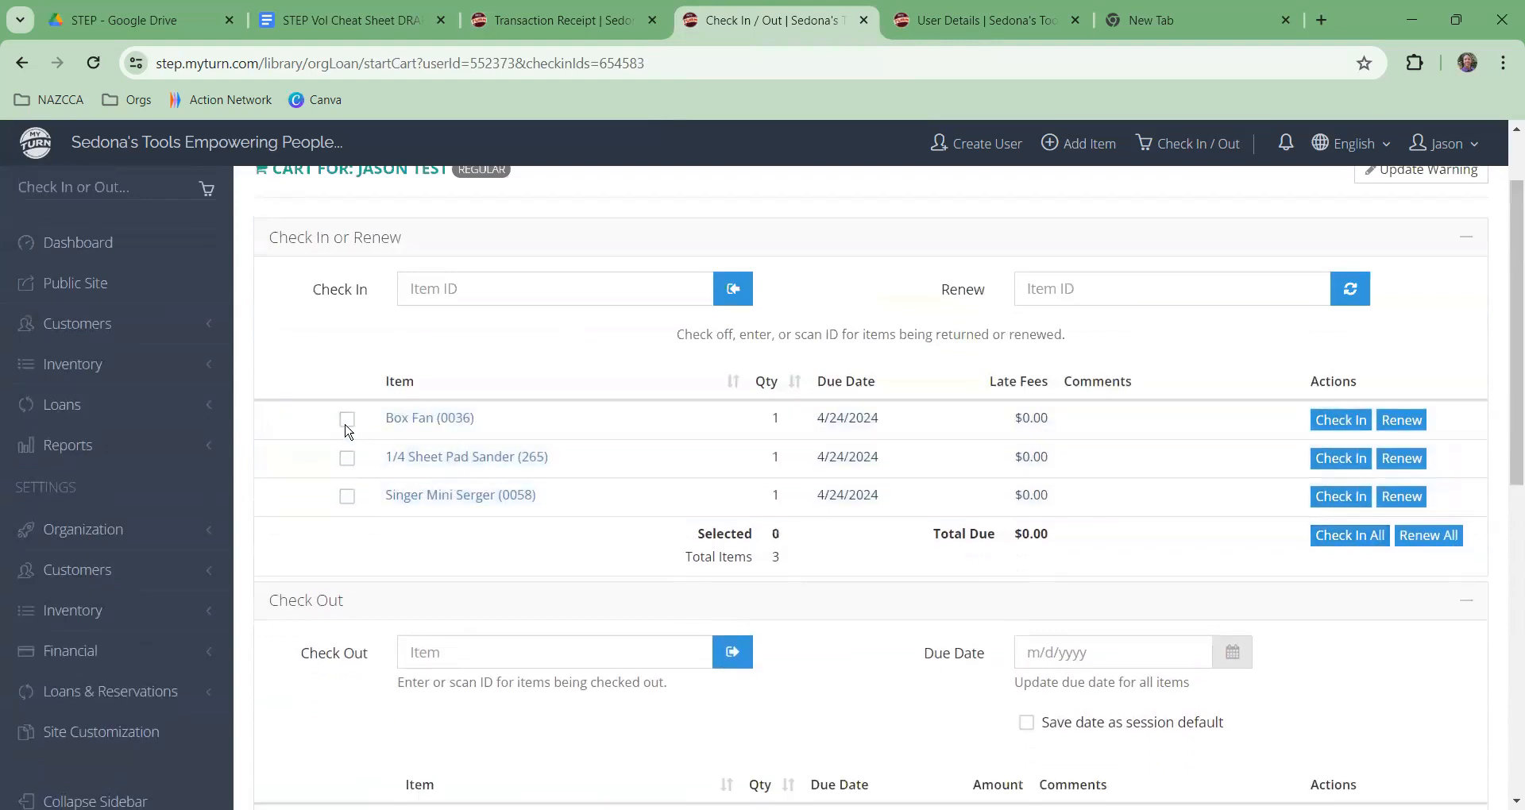
{"action": "left_click", "coordinate": [1350, 536]}
Step: Deselect the Box Fan and queue all three items as renewals
{"action": "scroll", "coordinate": [1177, 483], "scroll_direction": "down", "scroll_amount": 2}
{"action": "scroll", "coordinate": [1175, 481], "scroll_direction": "down", "scroll_amount": 4}
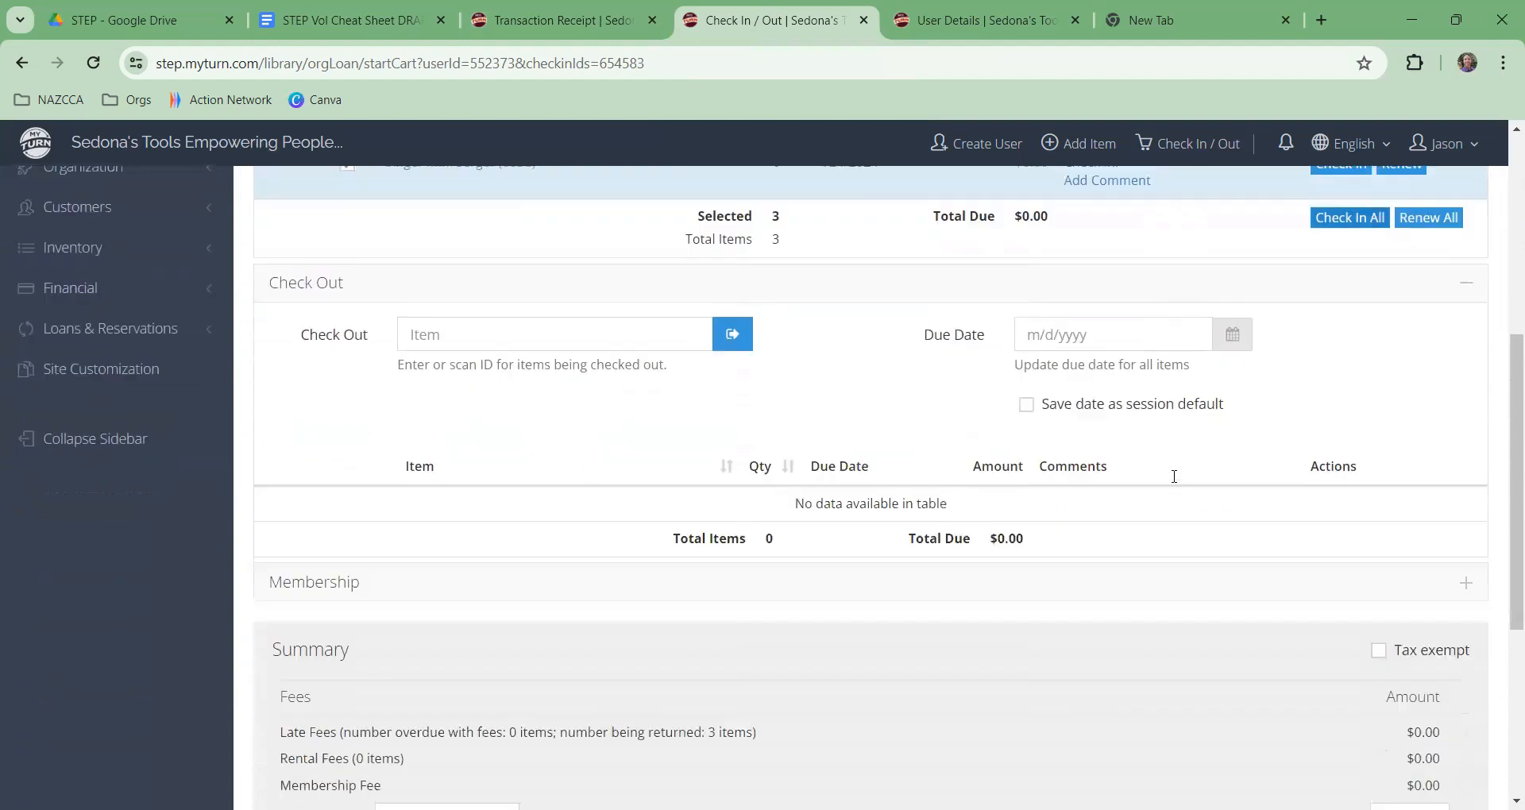
{"action": "scroll", "coordinate": [826, 453], "scroll_direction": "up", "scroll_amount": 4}
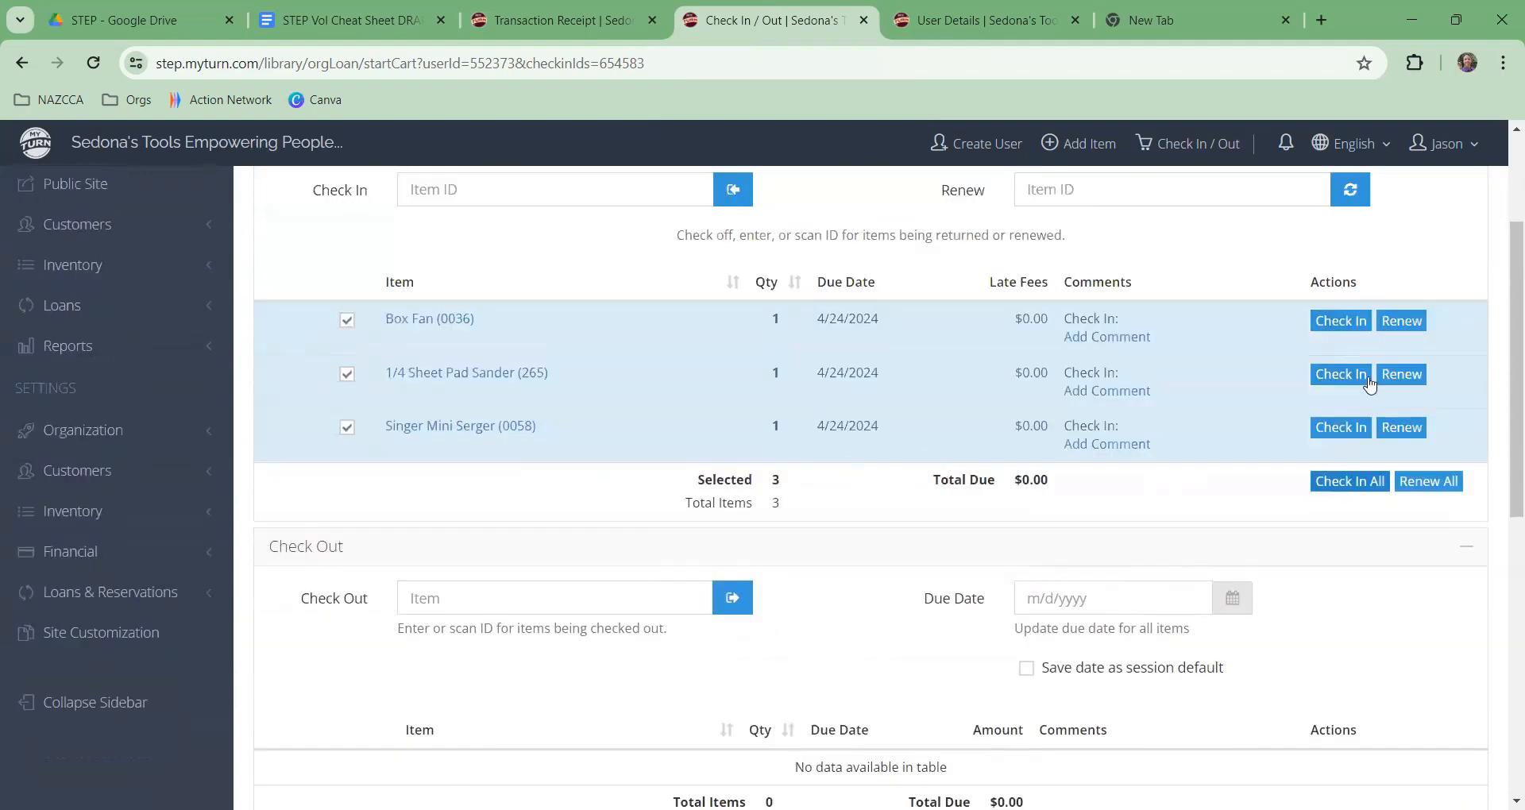
{"action": "left_click", "coordinate": [347, 320]}
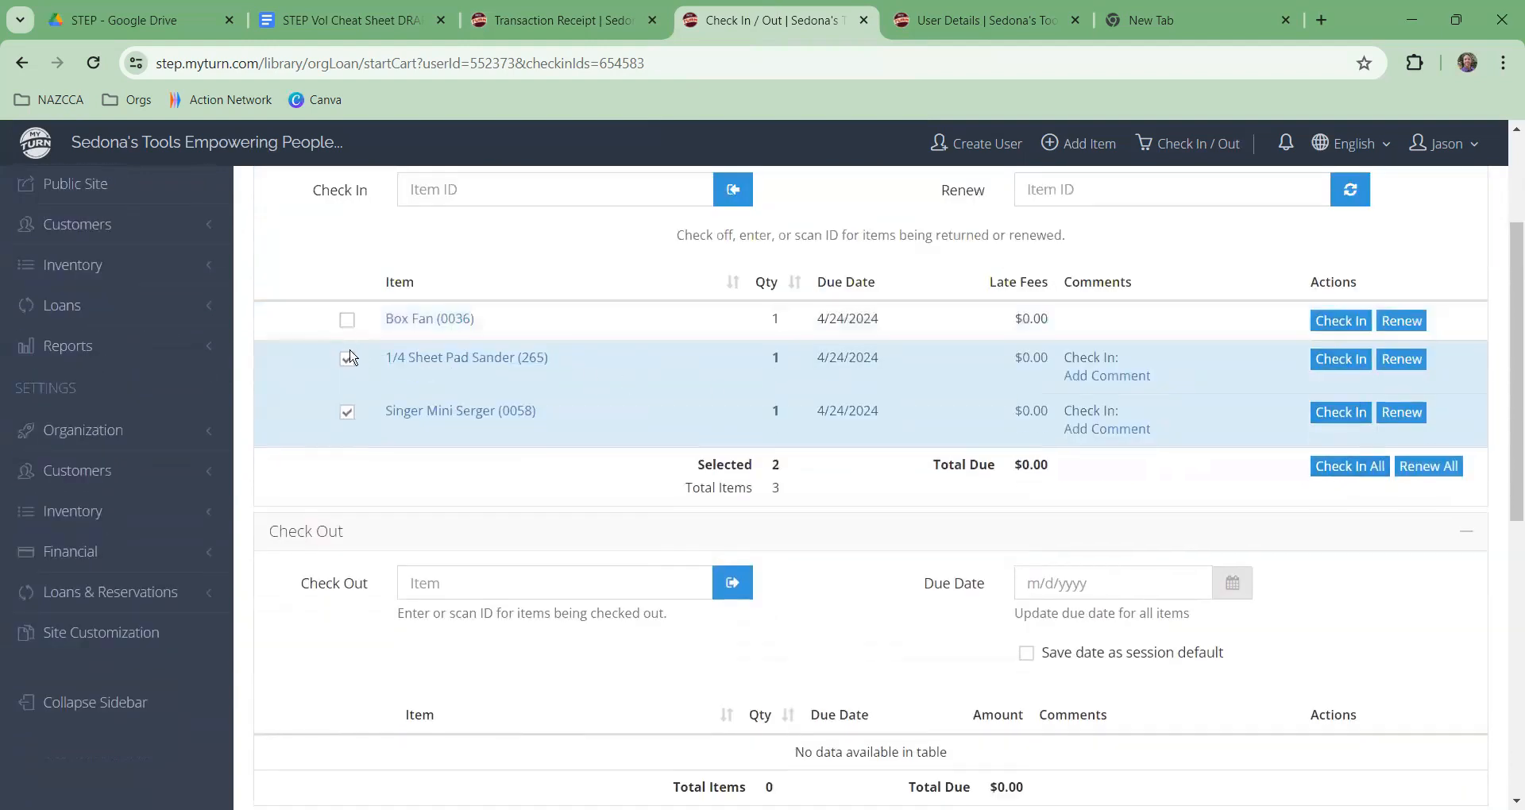
{"action": "left_click", "coordinate": [1430, 466]}
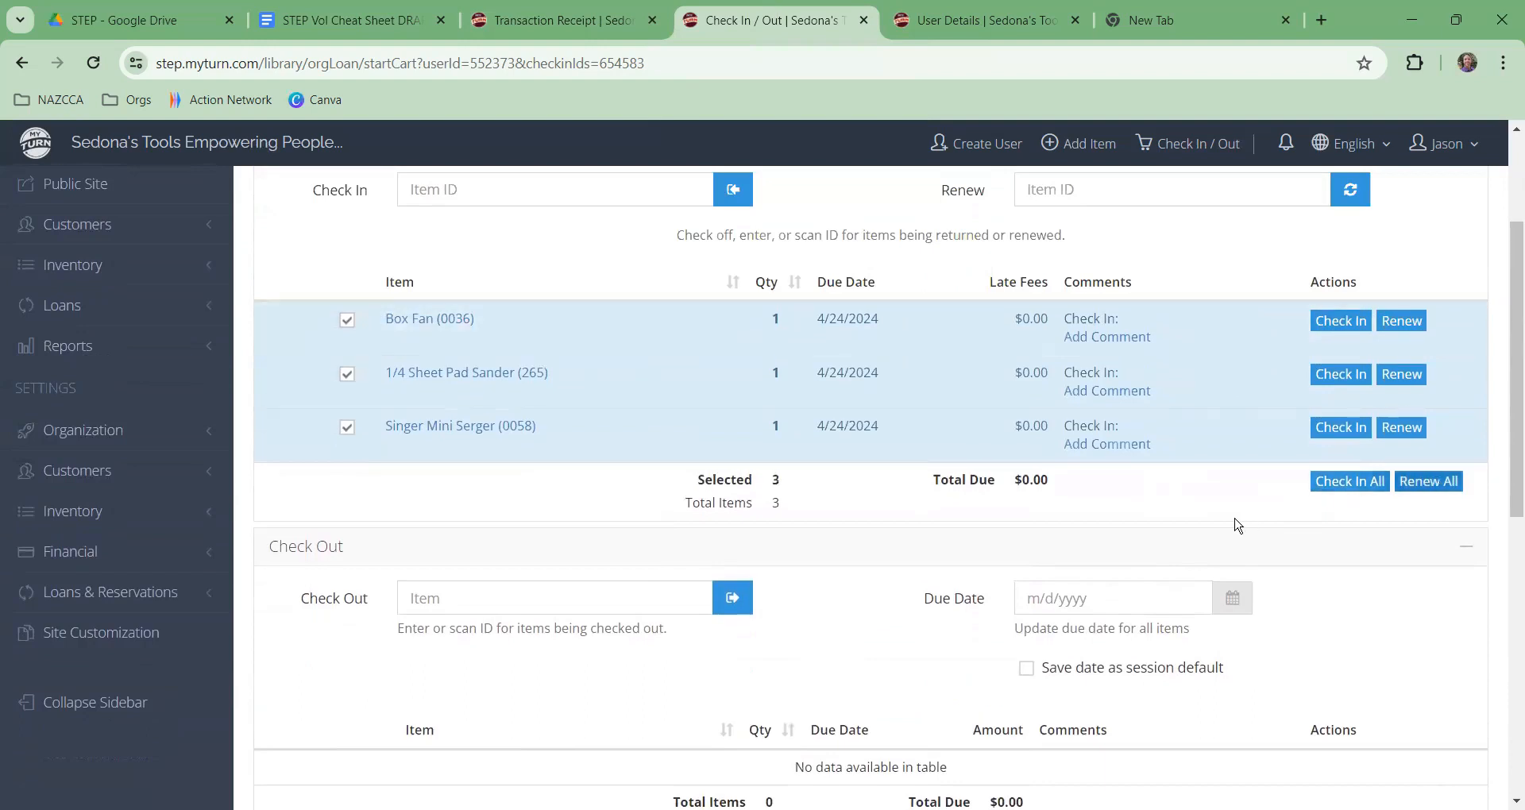
{"action": "scroll", "coordinate": [1239, 524], "scroll_direction": "down", "scroll_amount": 4}
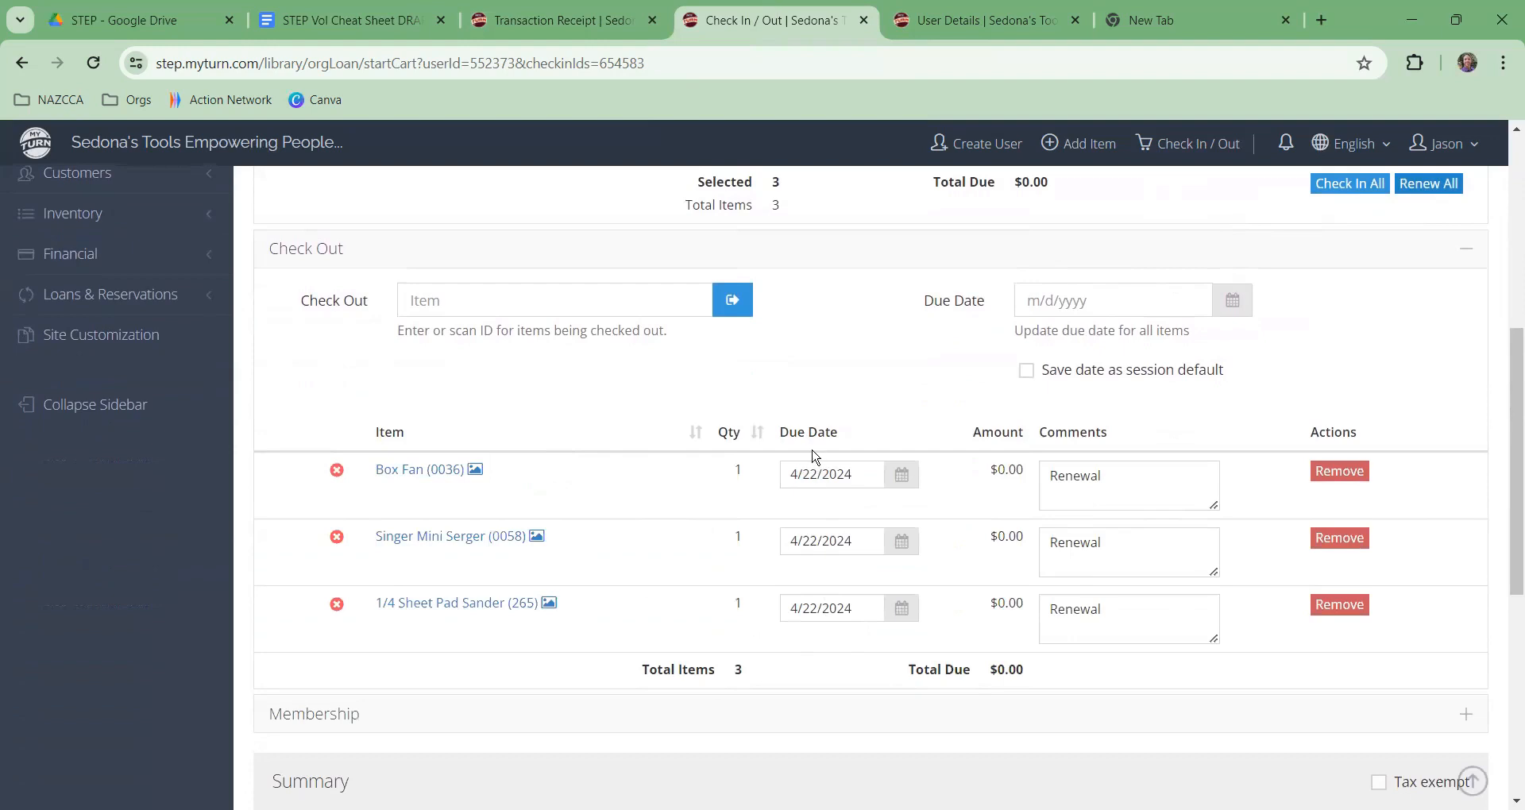
Step: Uncheck the Box Fan, sander and serger to empty the Check Out renewal list
{"action": "scroll", "coordinate": [933, 555], "scroll_direction": "up", "scroll_amount": 1}
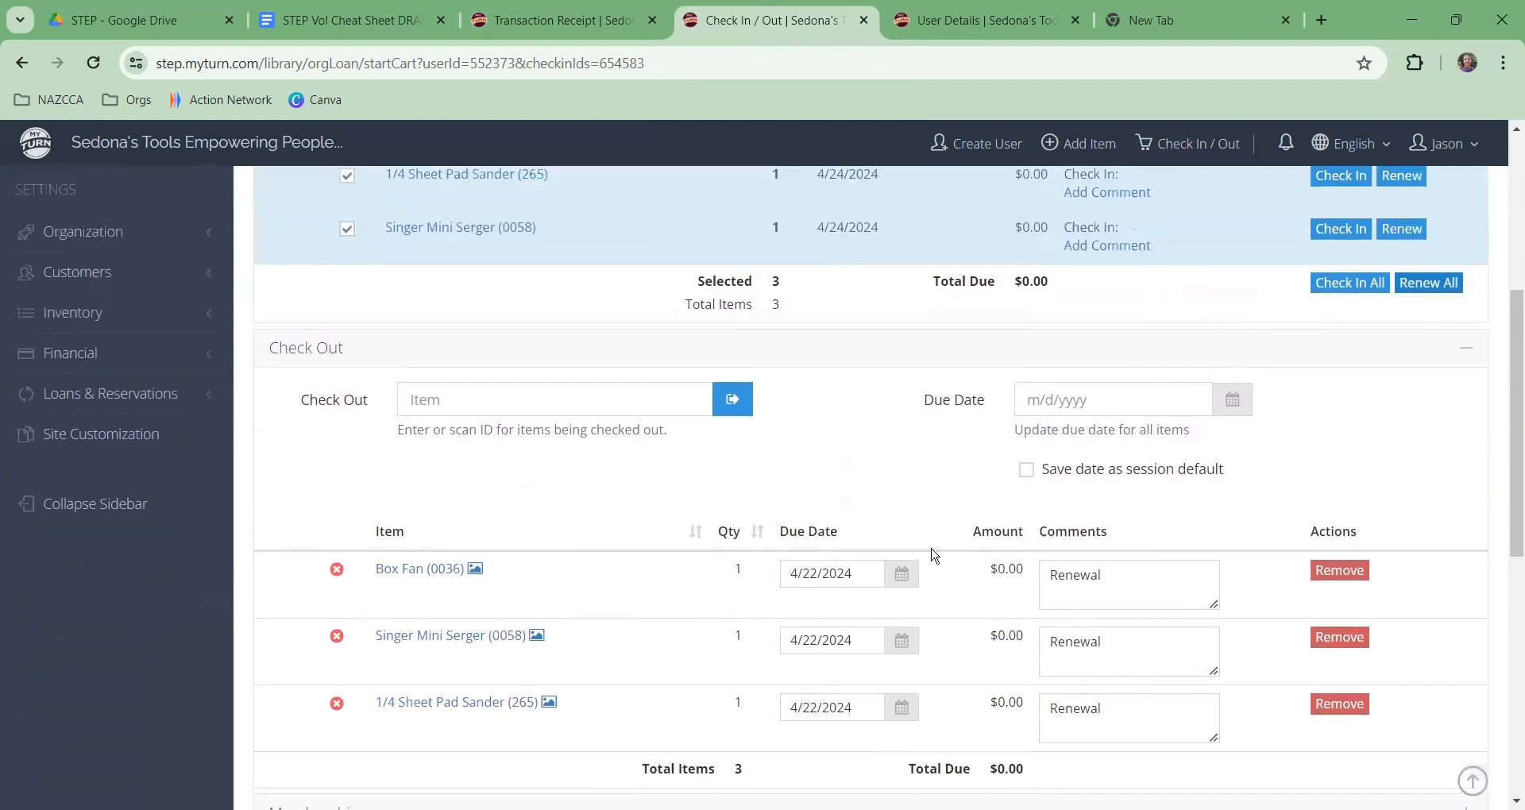
{"action": "scroll", "coordinate": [913, 516], "scroll_direction": "up", "scroll_amount": 1}
{"action": "scroll", "coordinate": [1004, 448], "scroll_direction": "down", "scroll_amount": 2}
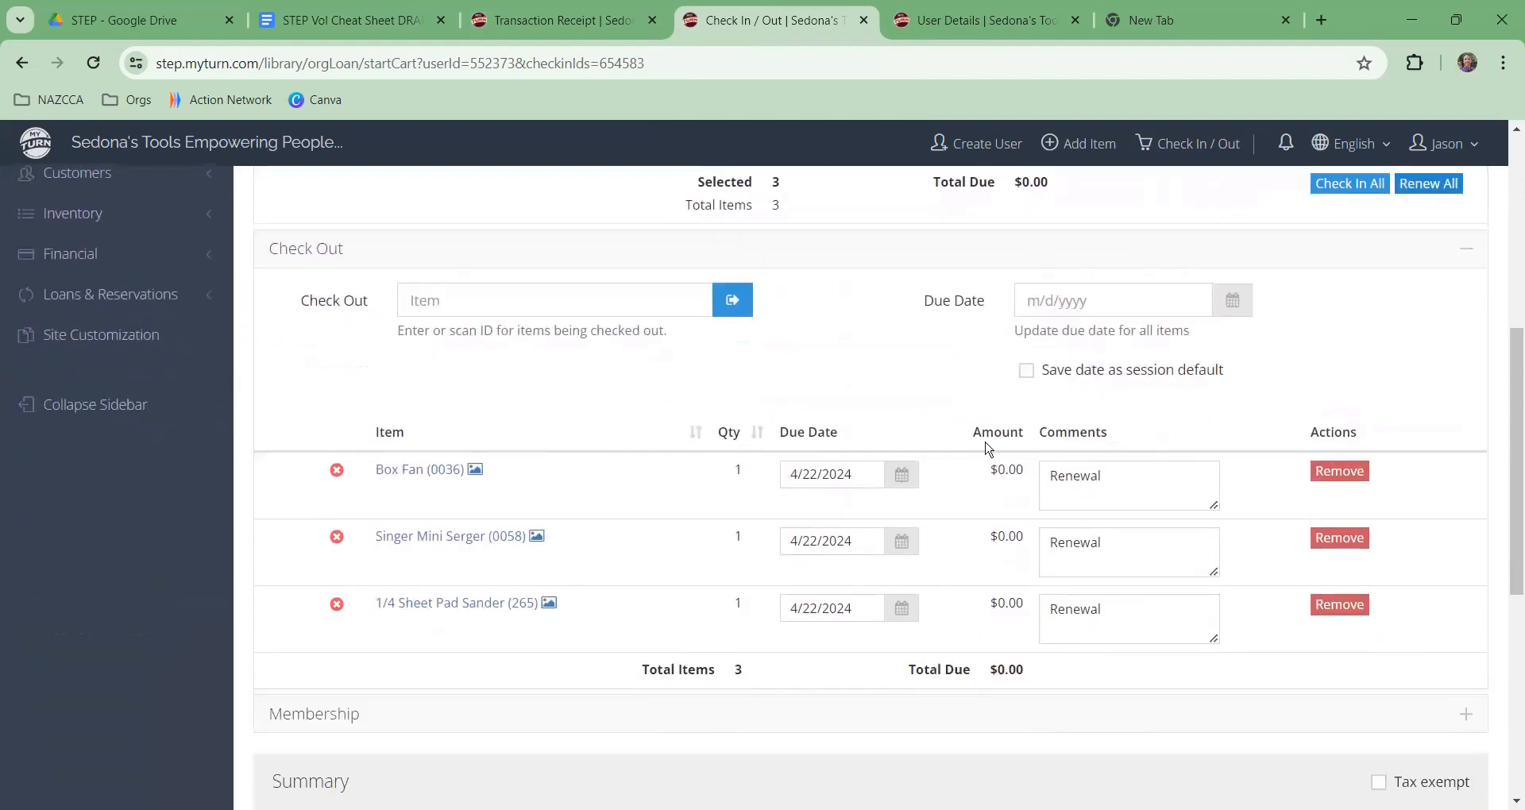
{"action": "scroll", "coordinate": [1032, 459], "scroll_direction": "up", "scroll_amount": 2}
{"action": "scroll", "coordinate": [1111, 453], "scroll_direction": "up", "scroll_amount": 2}
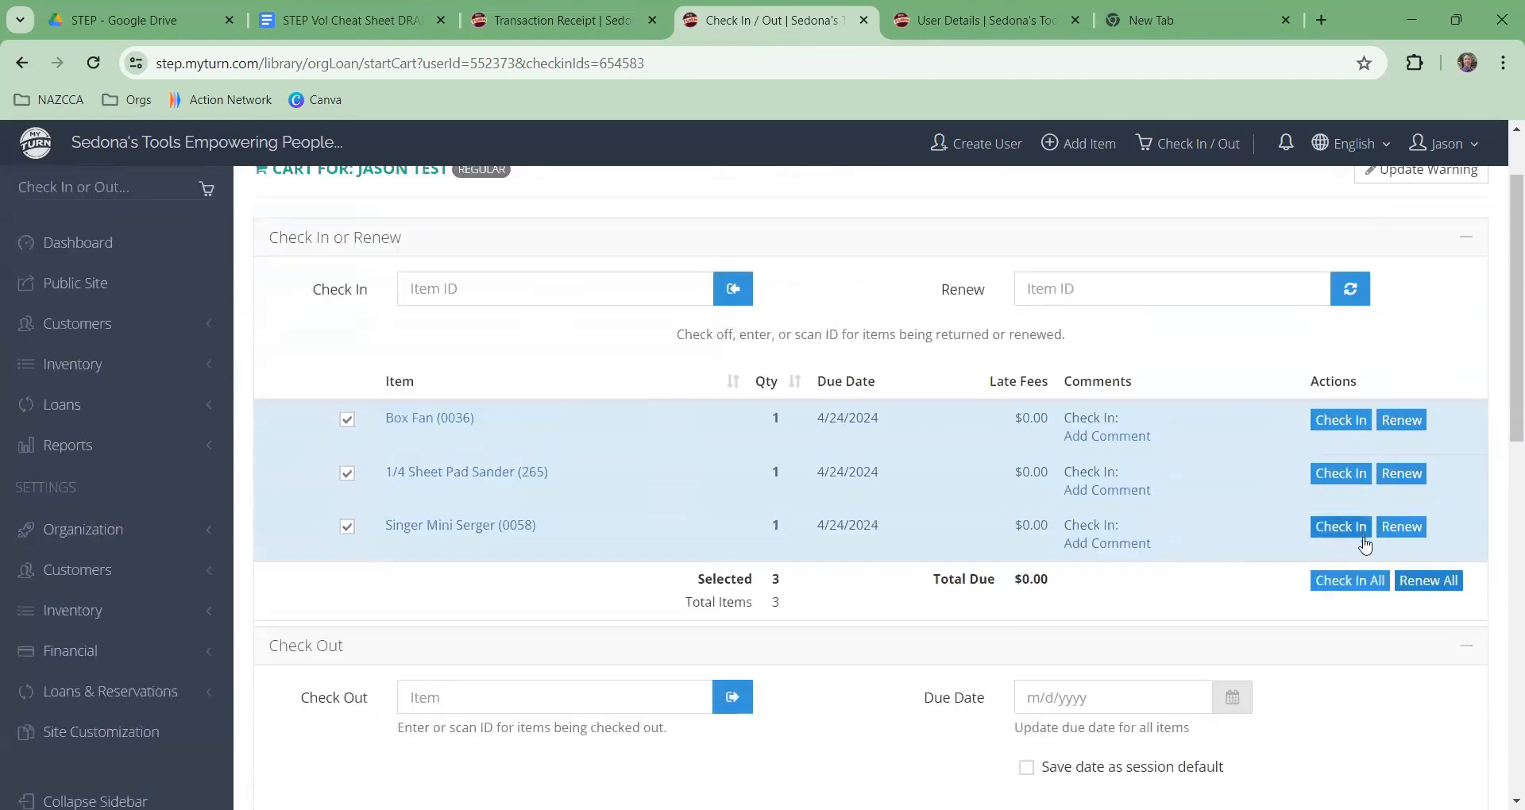
{"action": "scroll", "coordinate": [1286, 561], "scroll_direction": "down", "scroll_amount": 3}
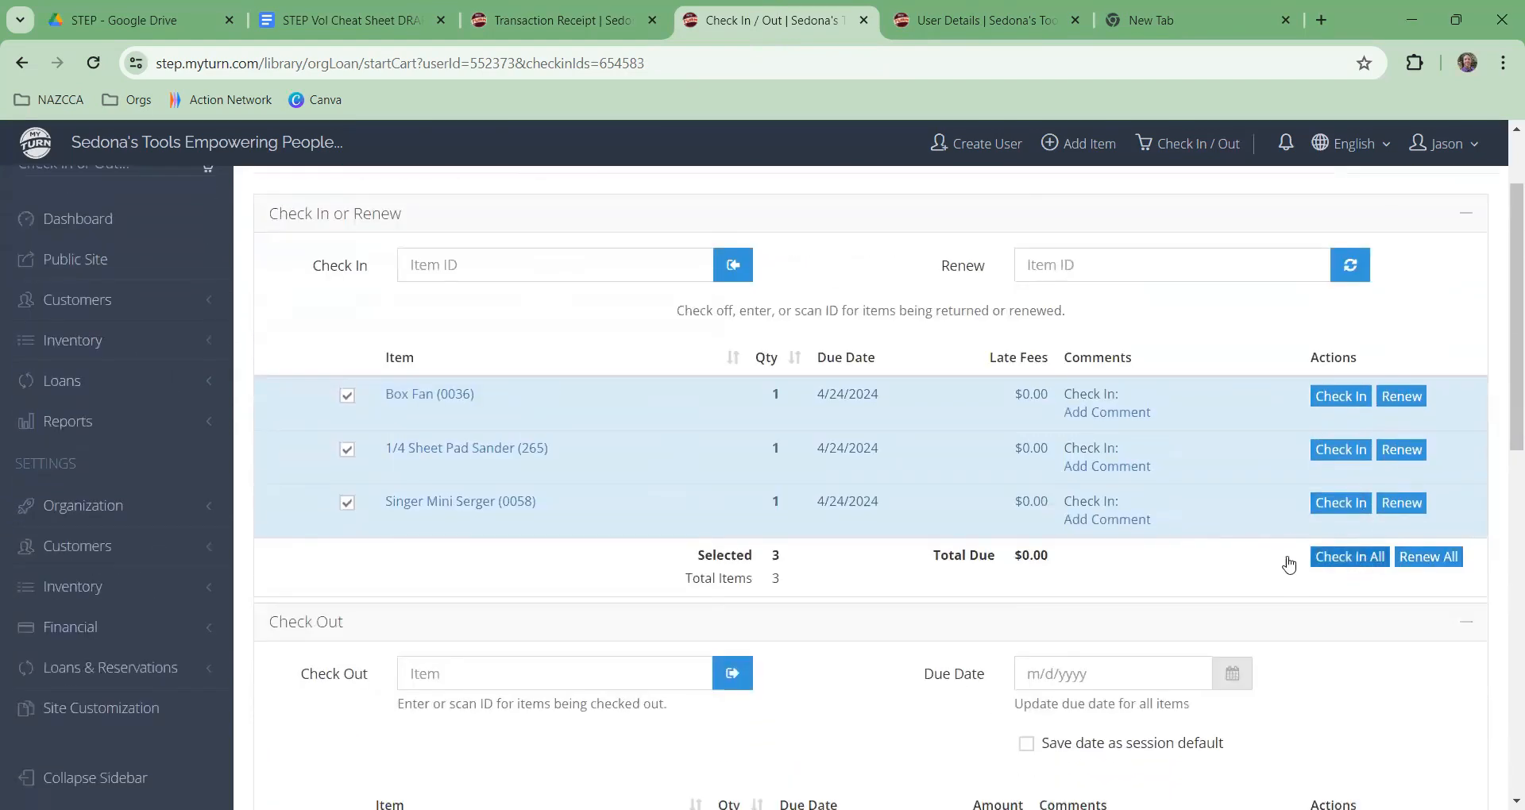
{"action": "scroll", "coordinate": [1310, 540], "scroll_direction": "up", "scroll_amount": 2}
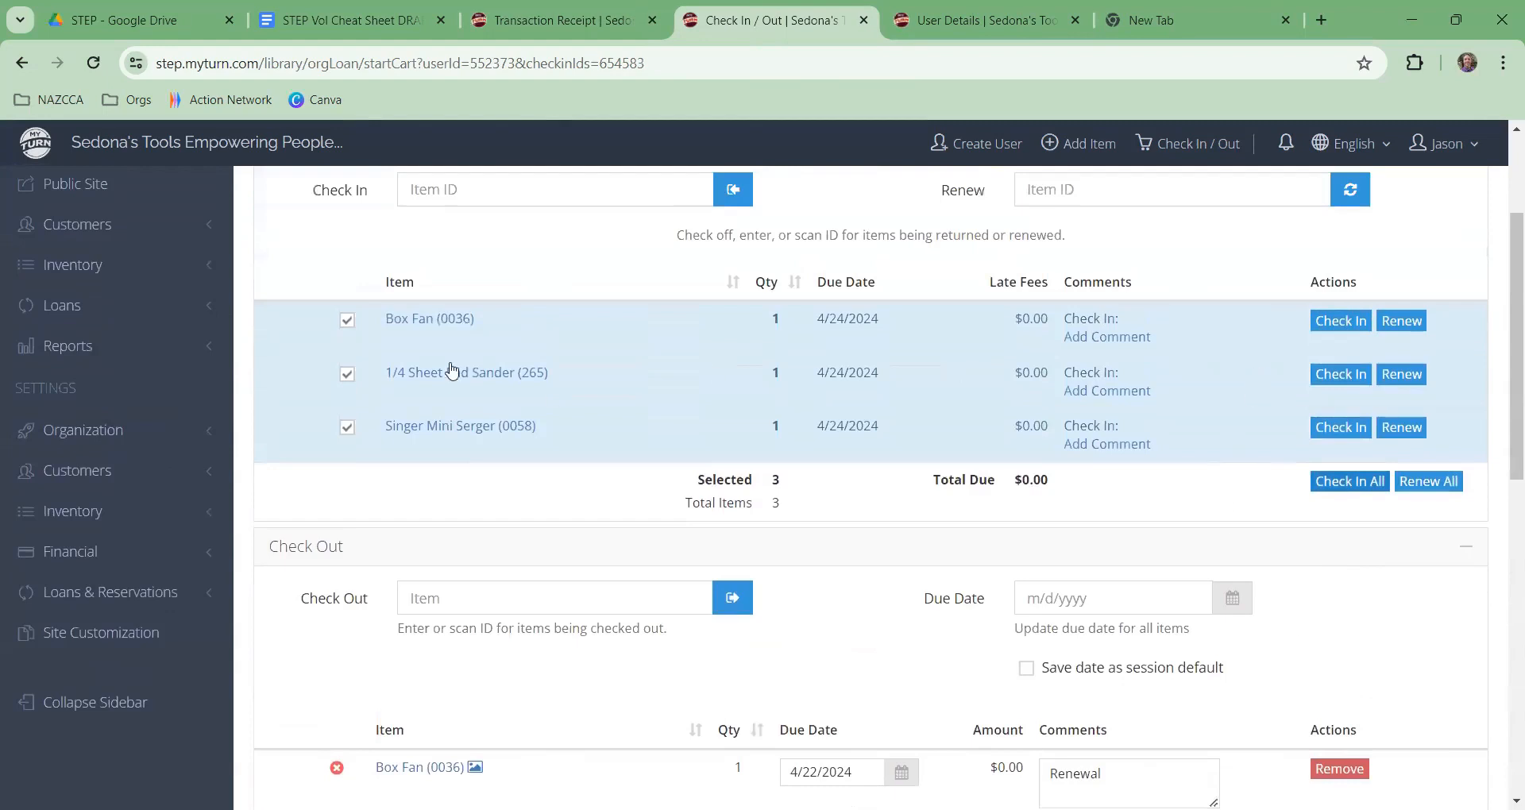
{"action": "left_click", "coordinate": [347, 321]}
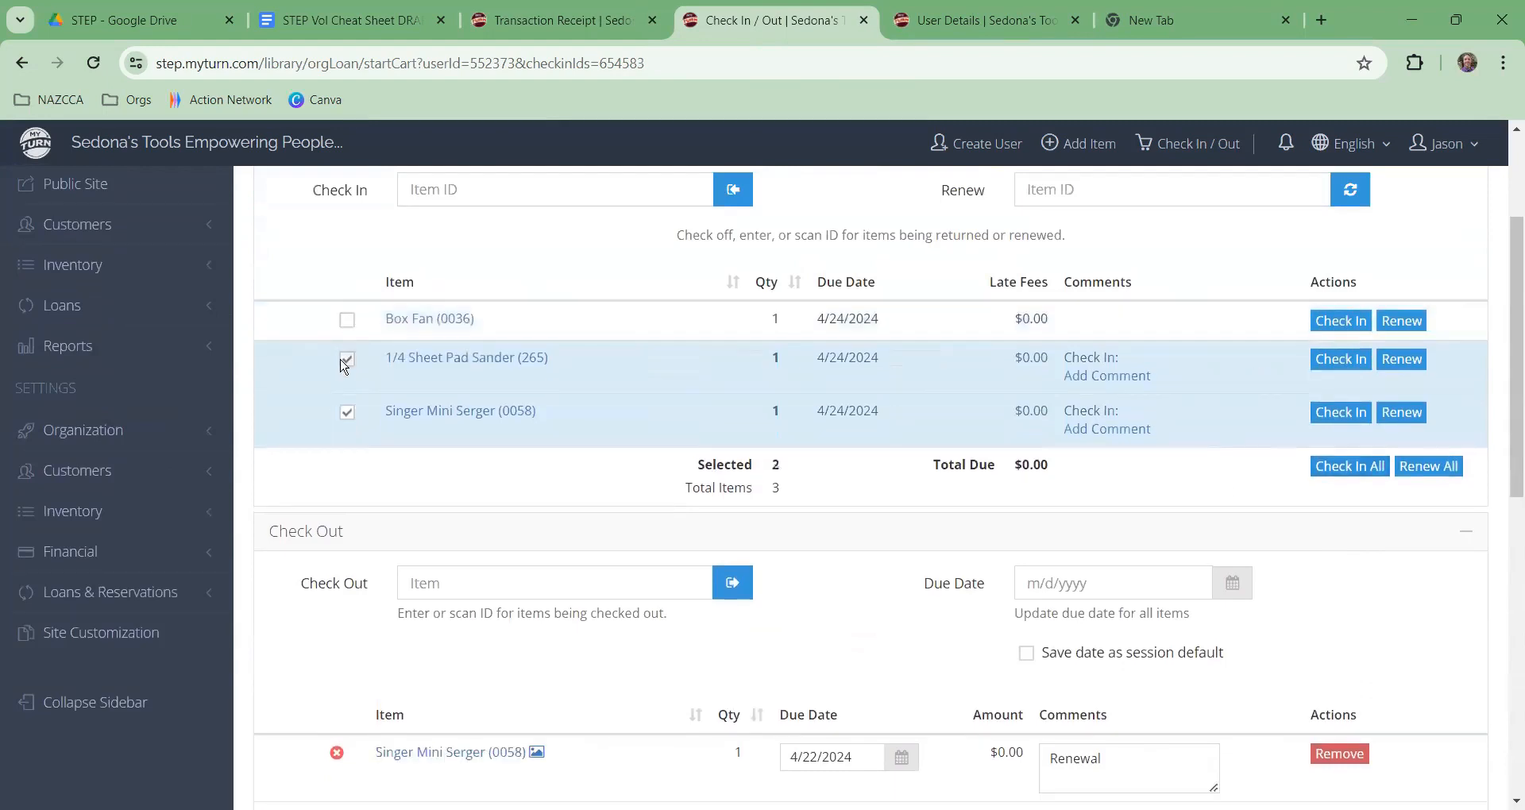
{"action": "left_click", "coordinate": [346, 361]}
{"action": "left_click", "coordinate": [347, 397]}
Step: Mark all three loans for check-in, leaving 3 items returned with $0.00 due
{"action": "left_click", "coordinate": [347, 320]}
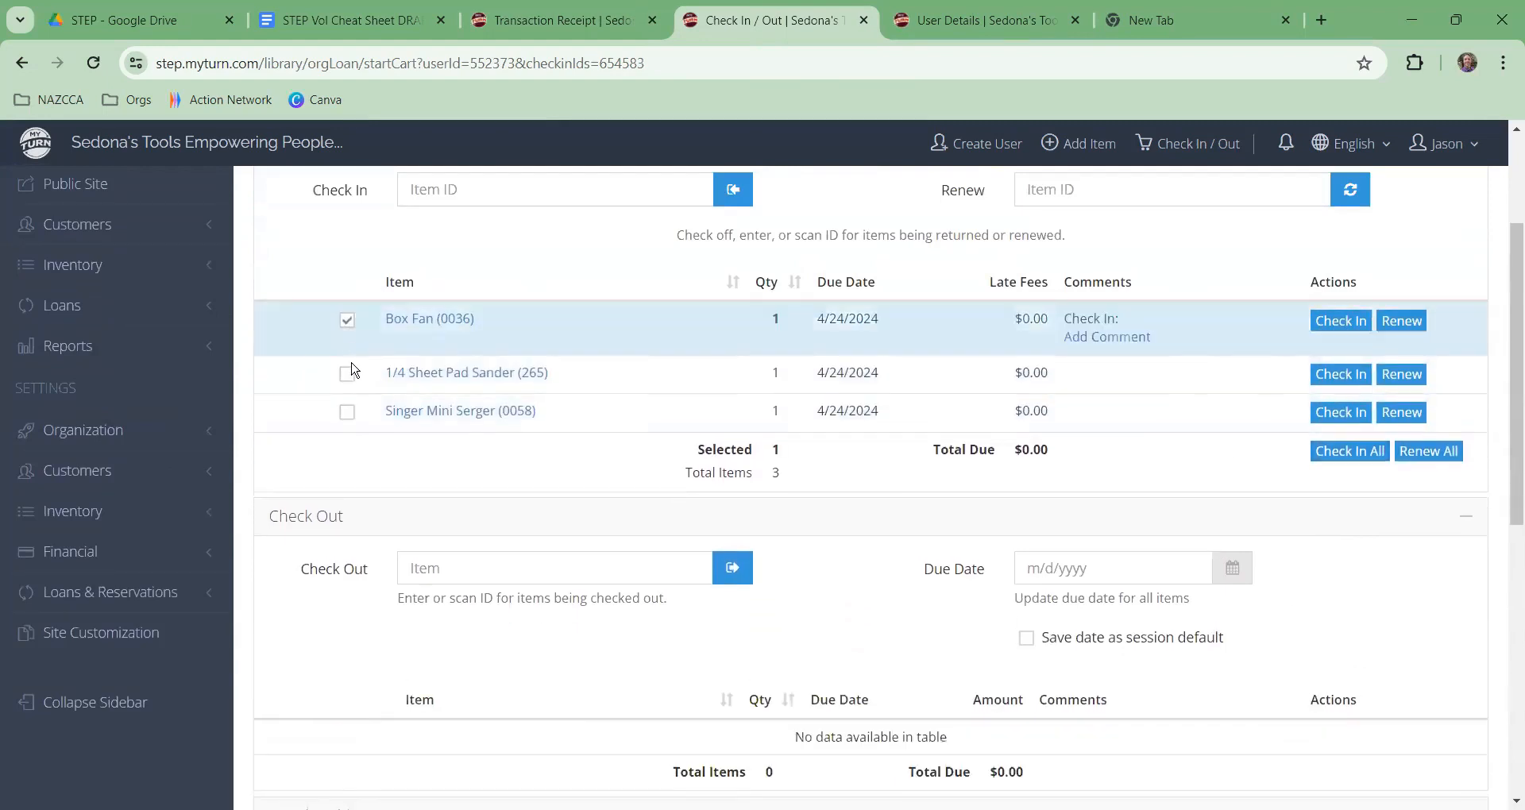
{"action": "left_click", "coordinate": [346, 321]}
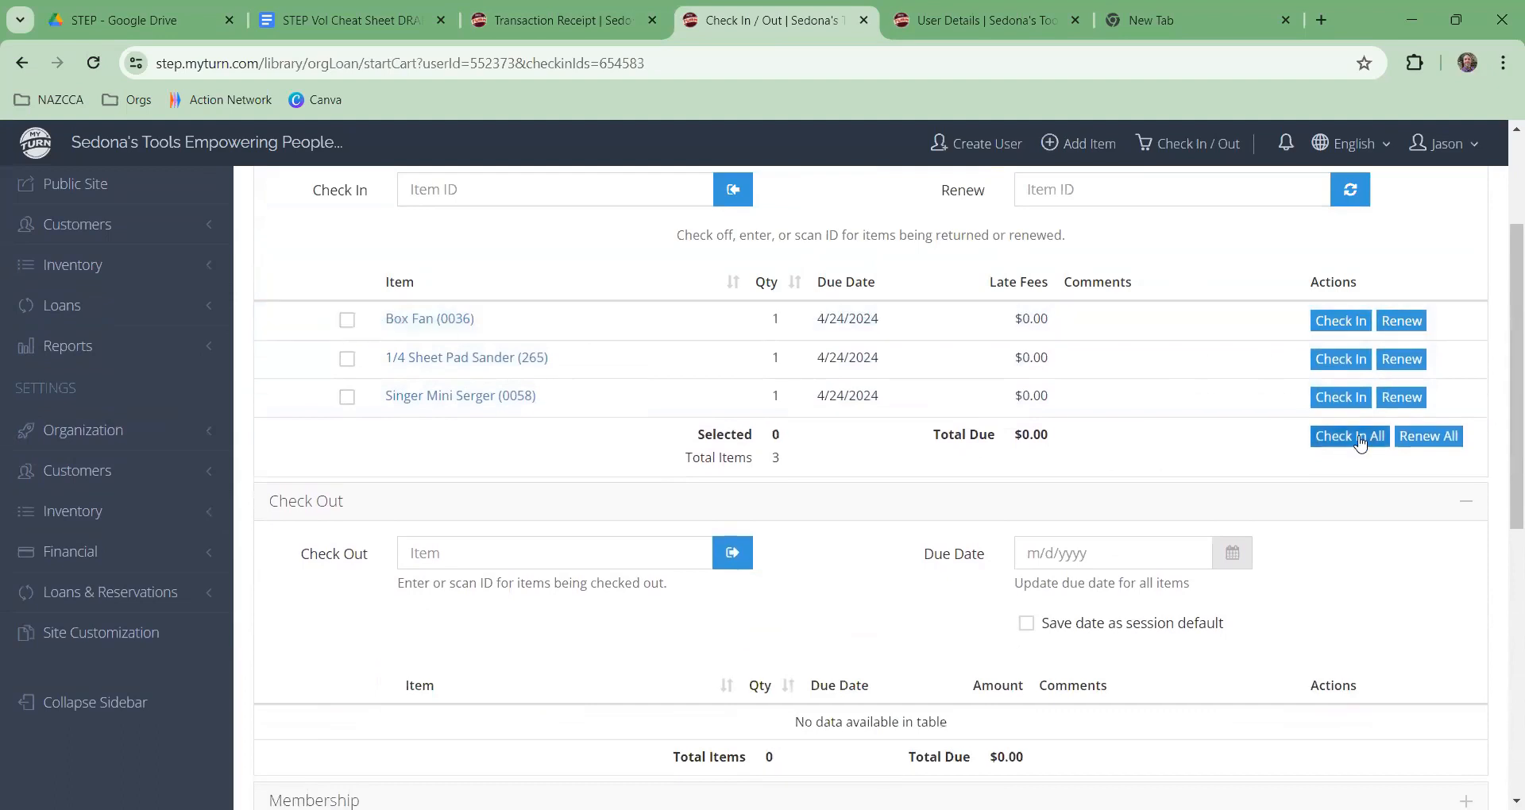
{"action": "left_click", "coordinate": [1334, 436]}
{"action": "scroll", "coordinate": [1168, 605], "scroll_direction": "down", "scroll_amount": 2}
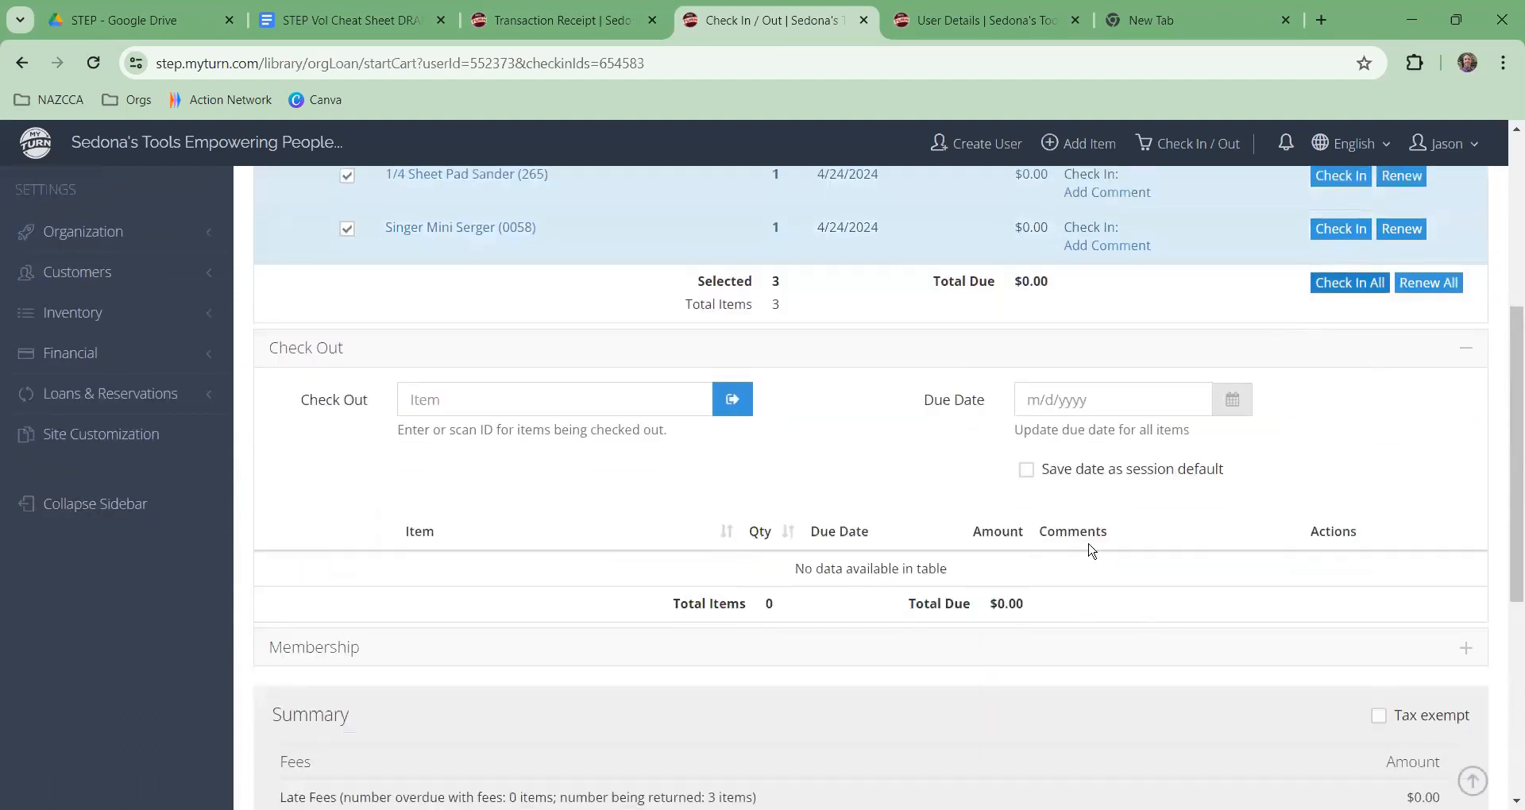
{"action": "scroll", "coordinate": [1147, 554], "scroll_direction": "down", "scroll_amount": 6}
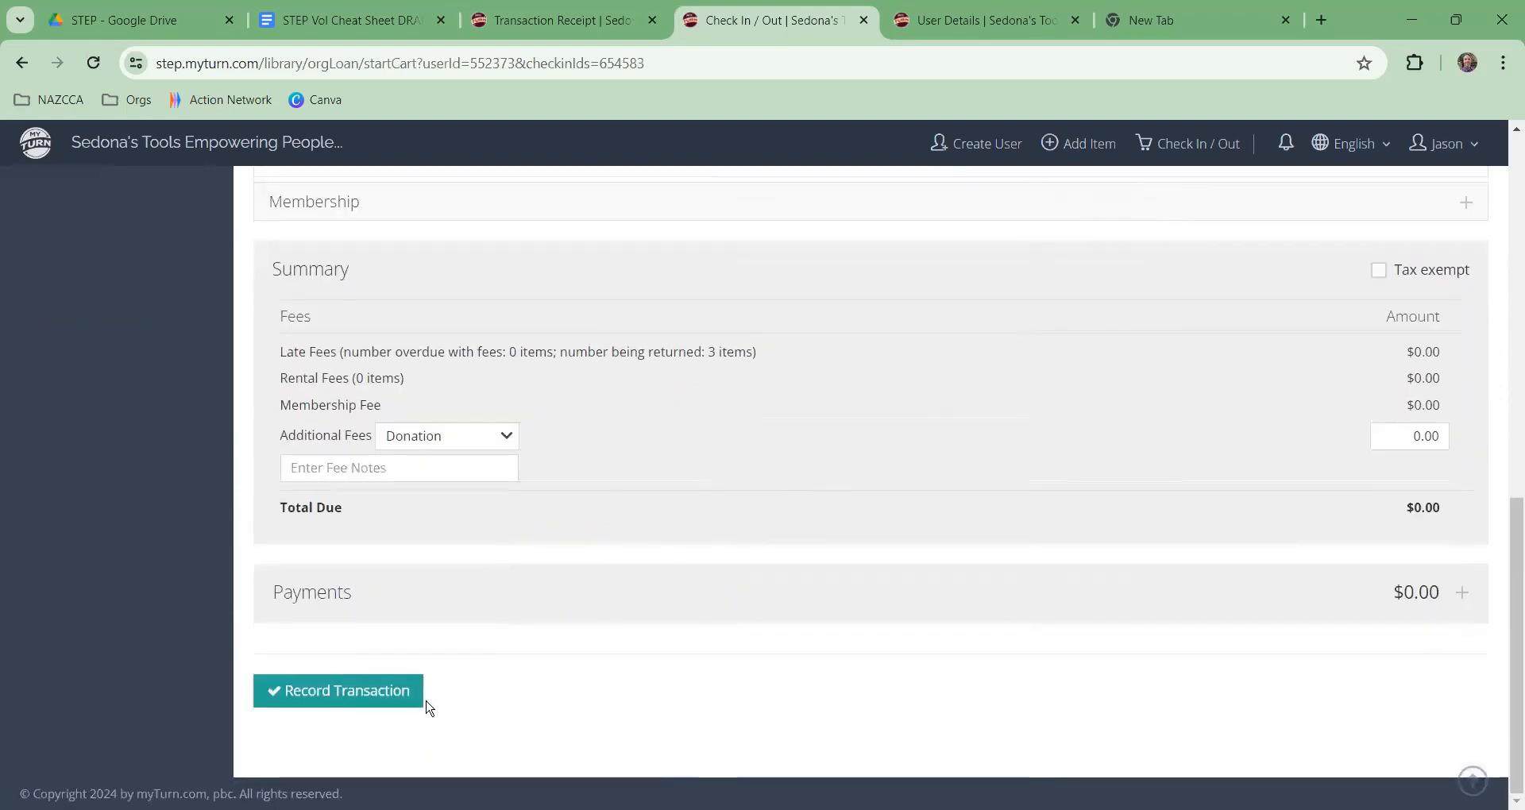
Step: Record the check-in of all 3 items, review the receipt, then return to the Admin Dashboard
{"action": "left_click", "coordinate": [359, 696]}
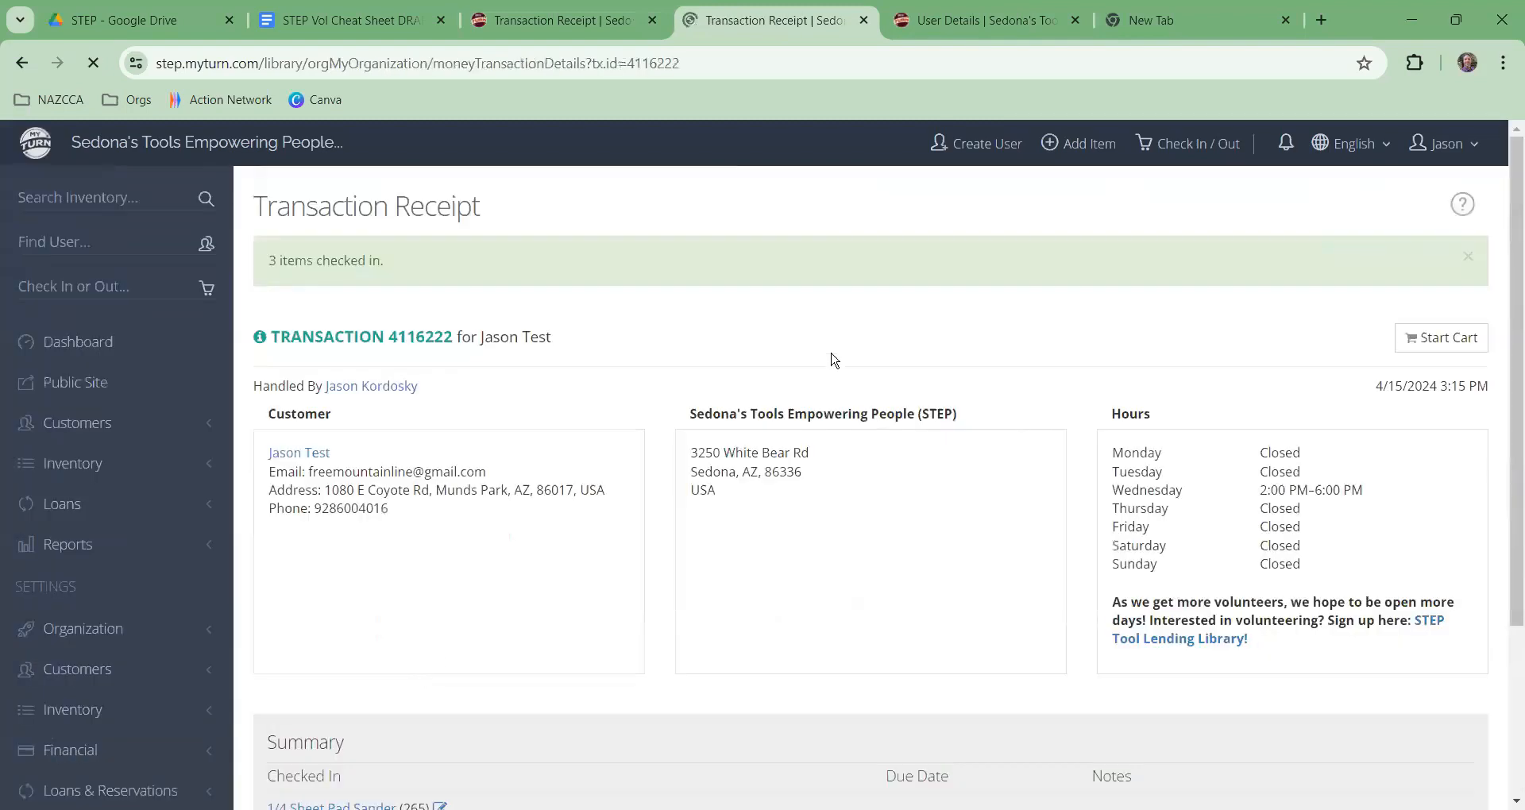
{"action": "scroll", "coordinate": [807, 338], "scroll_direction": "down", "scroll_amount": 1}
{"action": "scroll", "coordinate": [799, 343], "scroll_direction": "up", "scroll_amount": 1}
{"action": "left_click", "coordinate": [112, 343]}
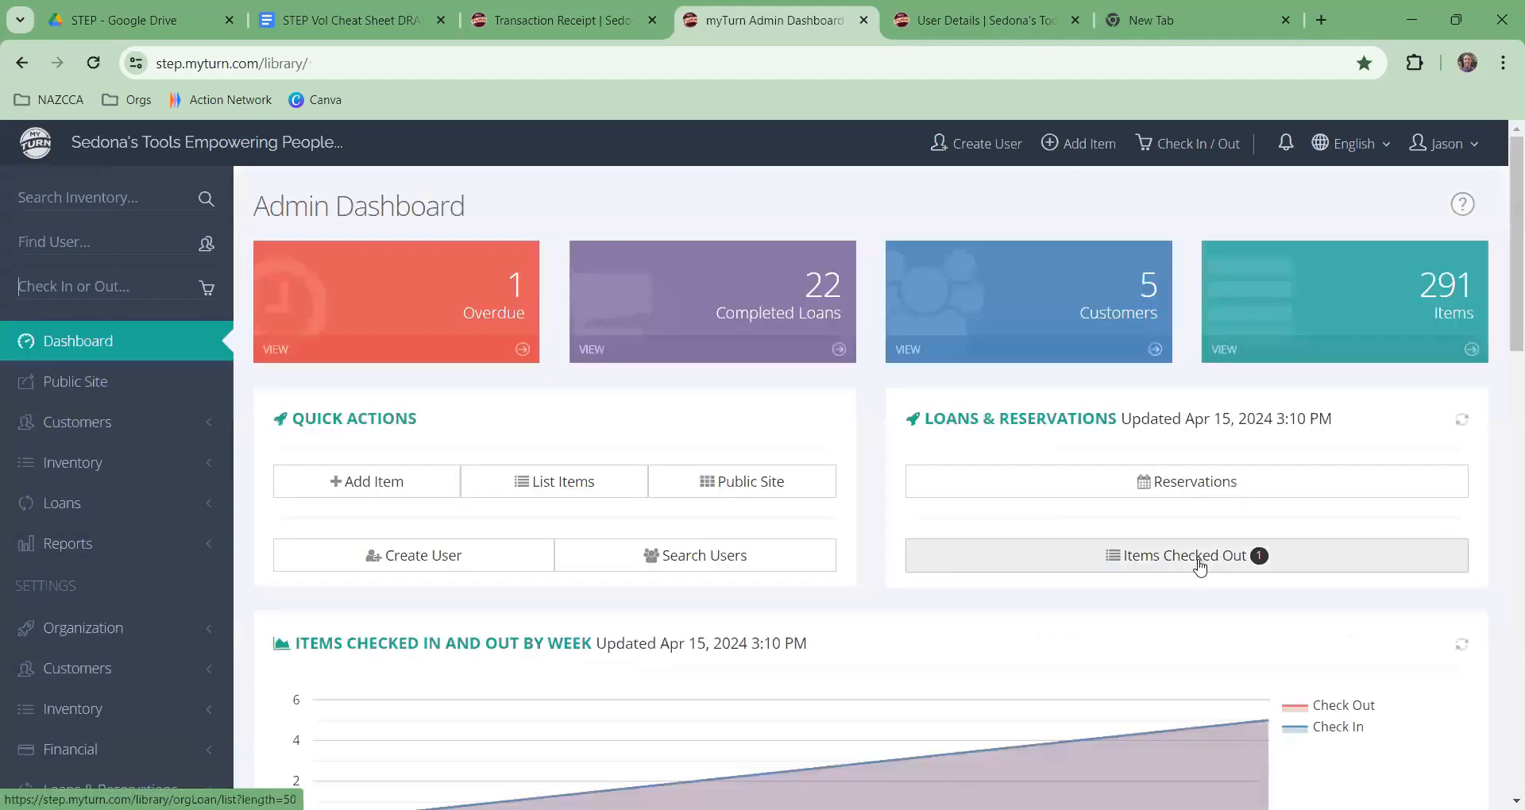
Step: Confirm the Loan Report lists only the overdue glass scraper double edged, then go back to Dashboard
{"action": "left_click", "coordinate": [1200, 564]}
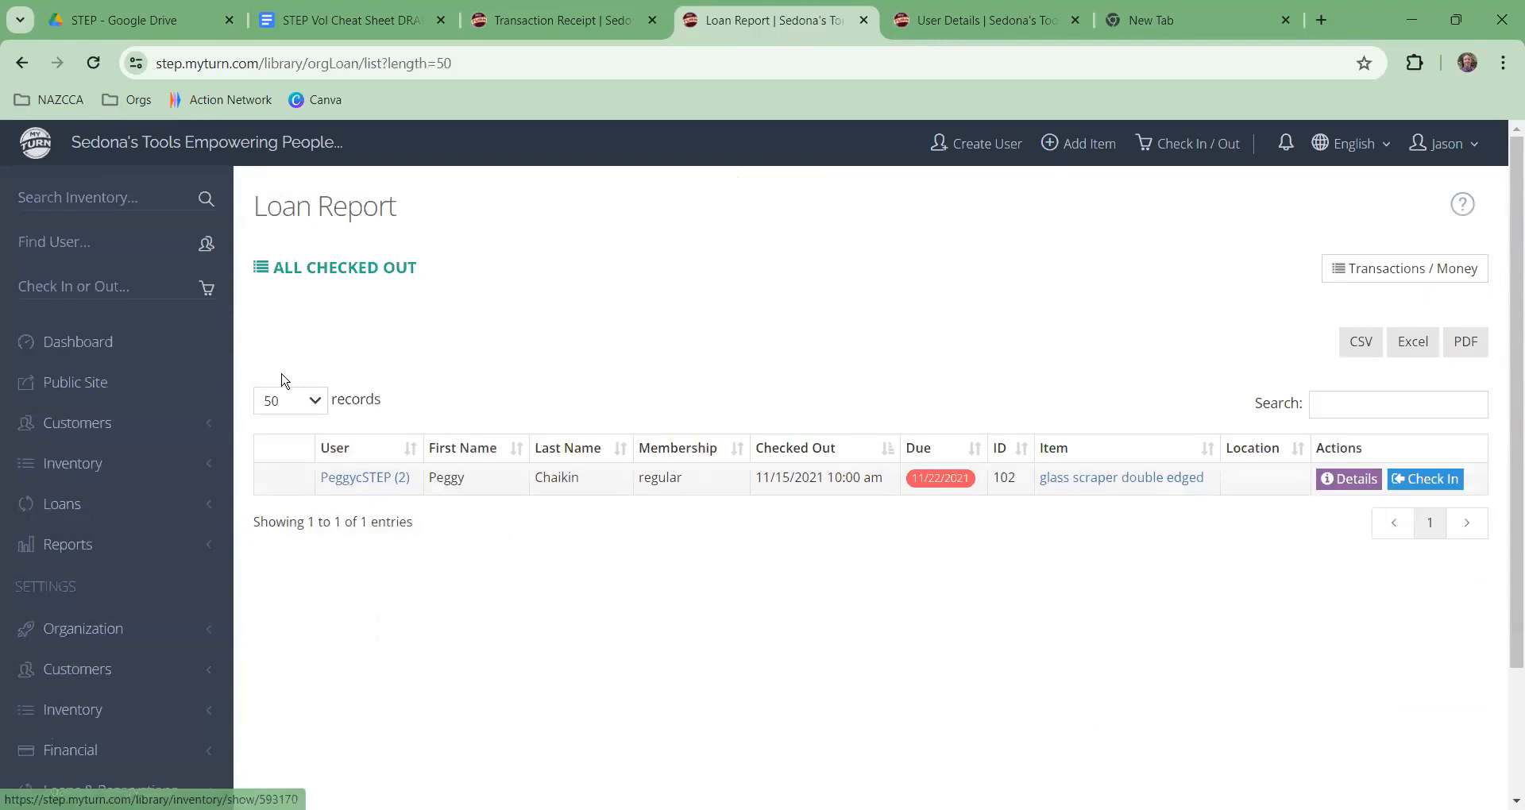
{"action": "left_click", "coordinate": [68, 361]}
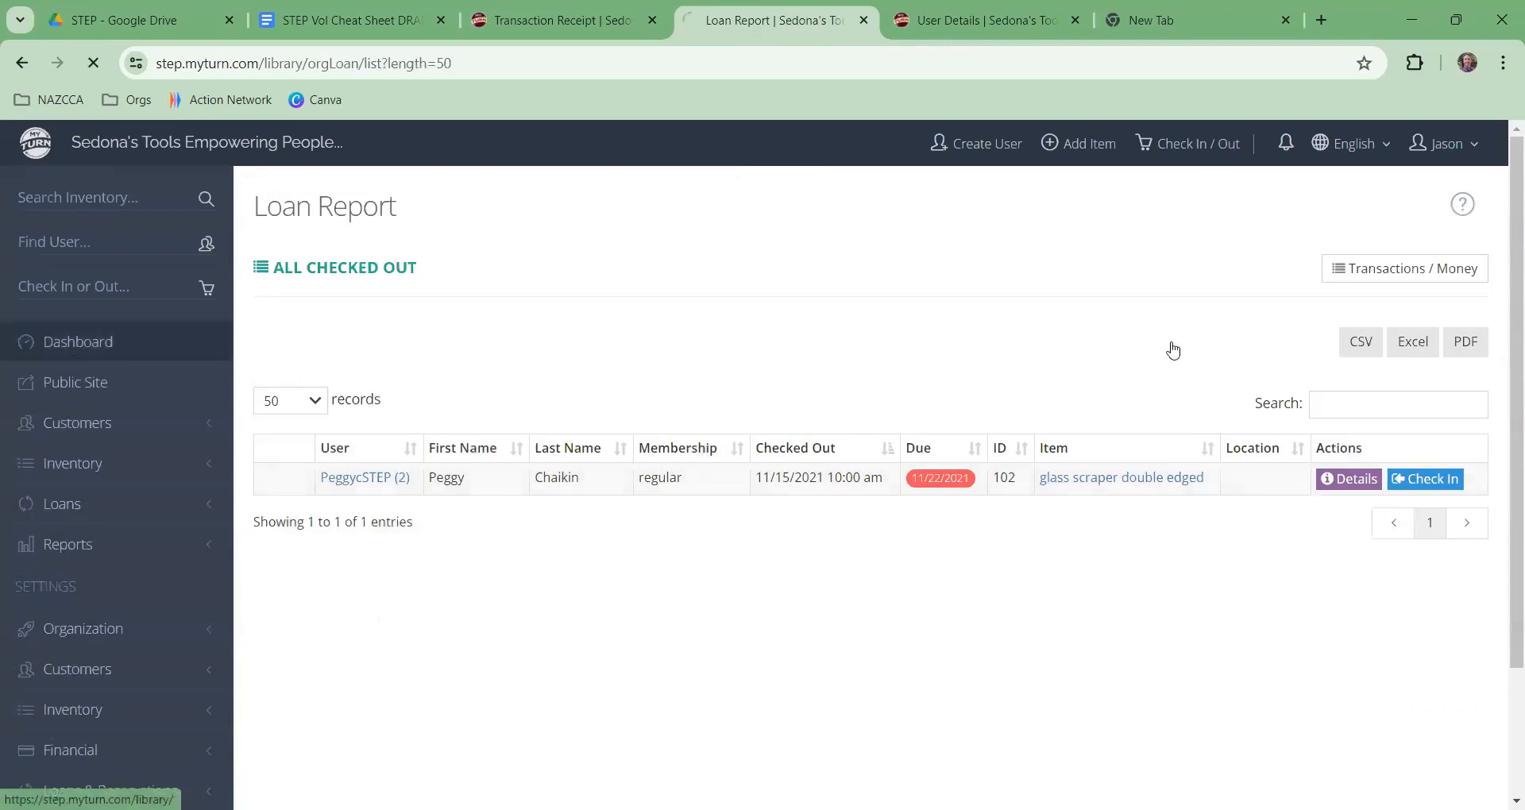